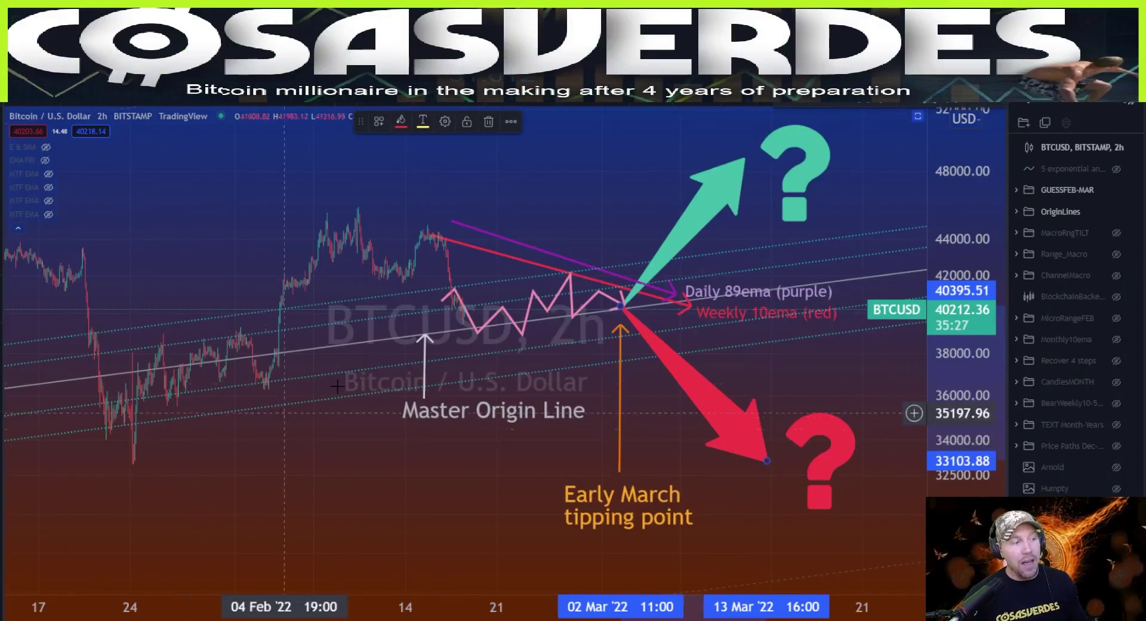
Reshape the pink zigzag price path by adjusting its trough near 20 Feb, dip near 24 Feb and peak near 26 Feb.
{"action": "left_click", "coordinate": [476, 335]}
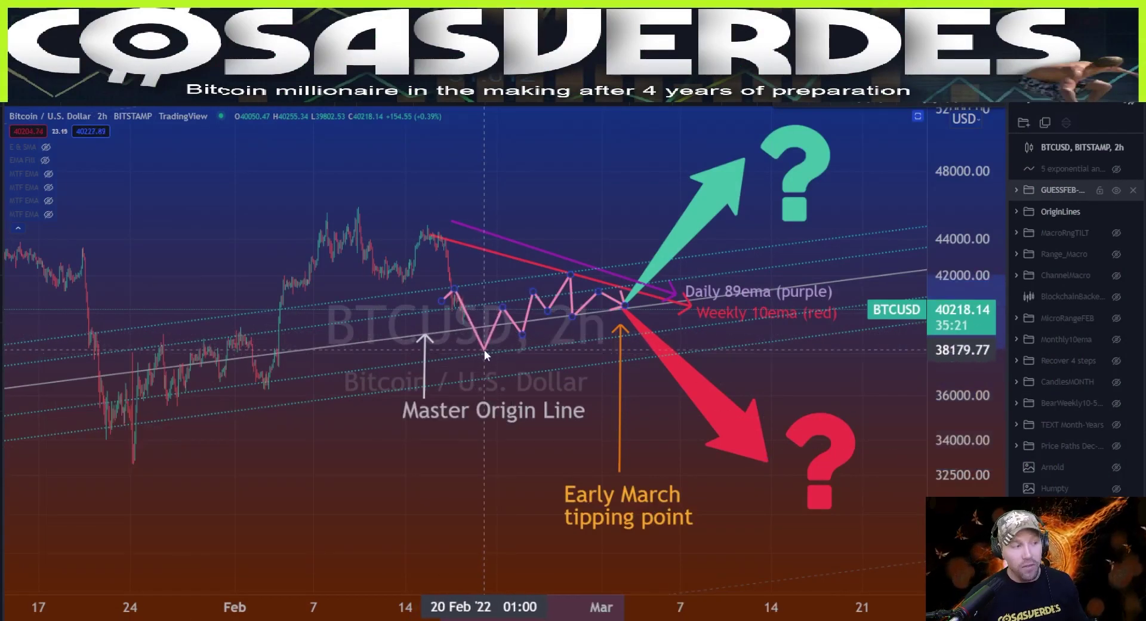
{"action": "left_click", "coordinate": [484, 342]}
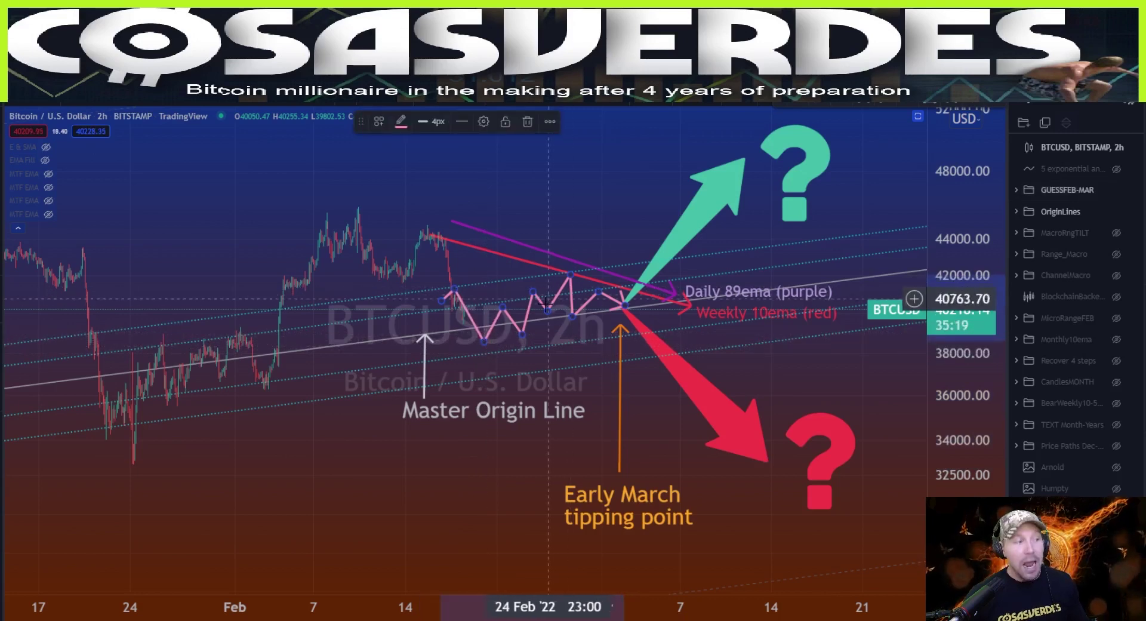
{"action": "left_click", "coordinate": [547, 314]}
{"action": "left_click", "coordinate": [563, 276]}
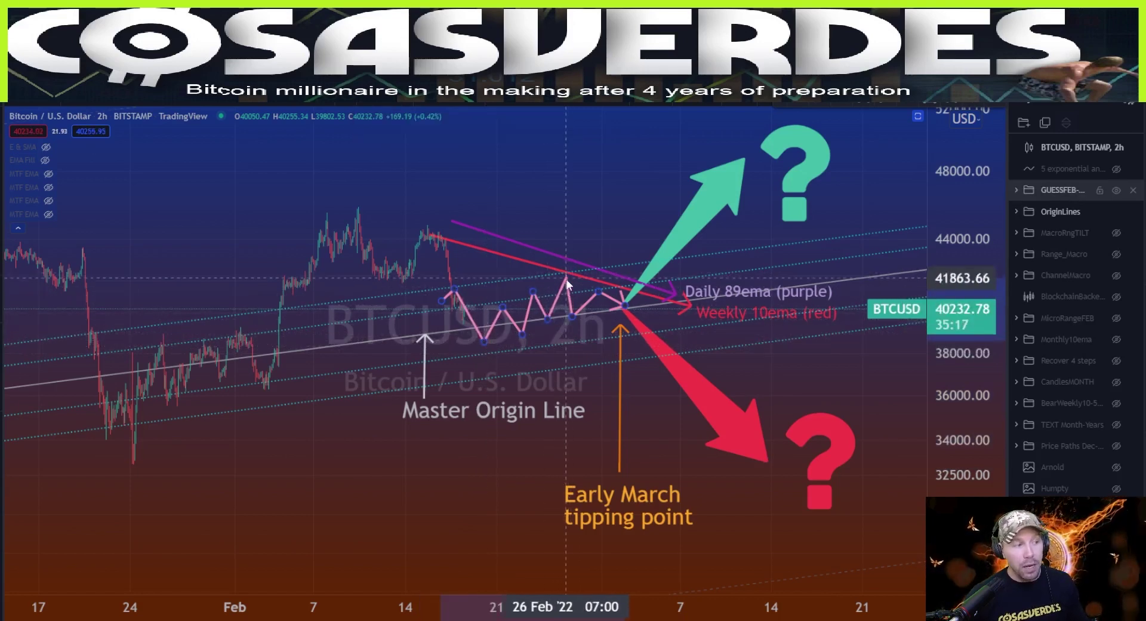
{"action": "left_click_drag", "start_coordinate": [562, 276], "coordinate": [566, 272]}
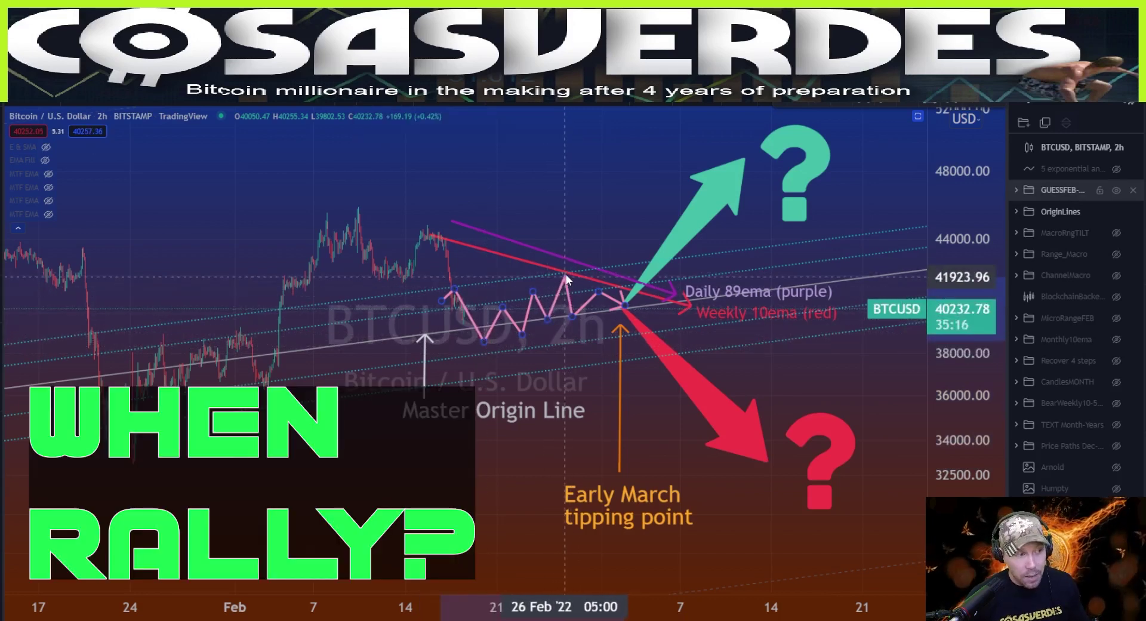
Reposition the "Weekly 10ema (red)" label, the orange arrow and the "Early March tipping point" text around the pink path.
{"action": "left_click", "coordinate": [722, 313]}
{"action": "left_click", "coordinate": [715, 313]}
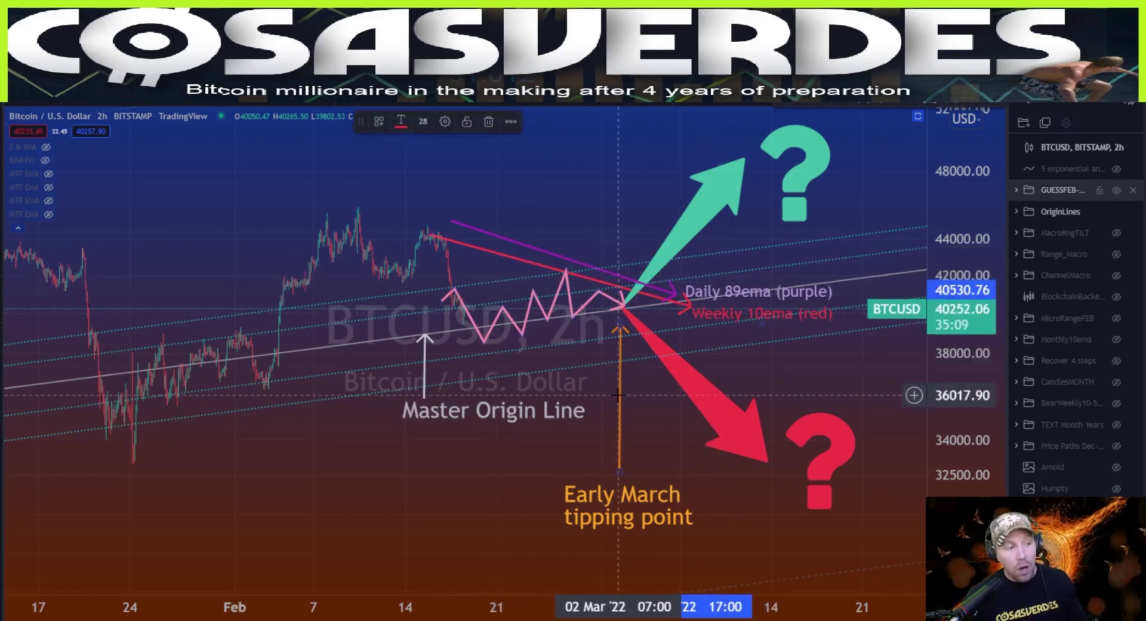
{"action": "left_click_drag", "start_coordinate": [620, 395], "coordinate": [620, 368]}
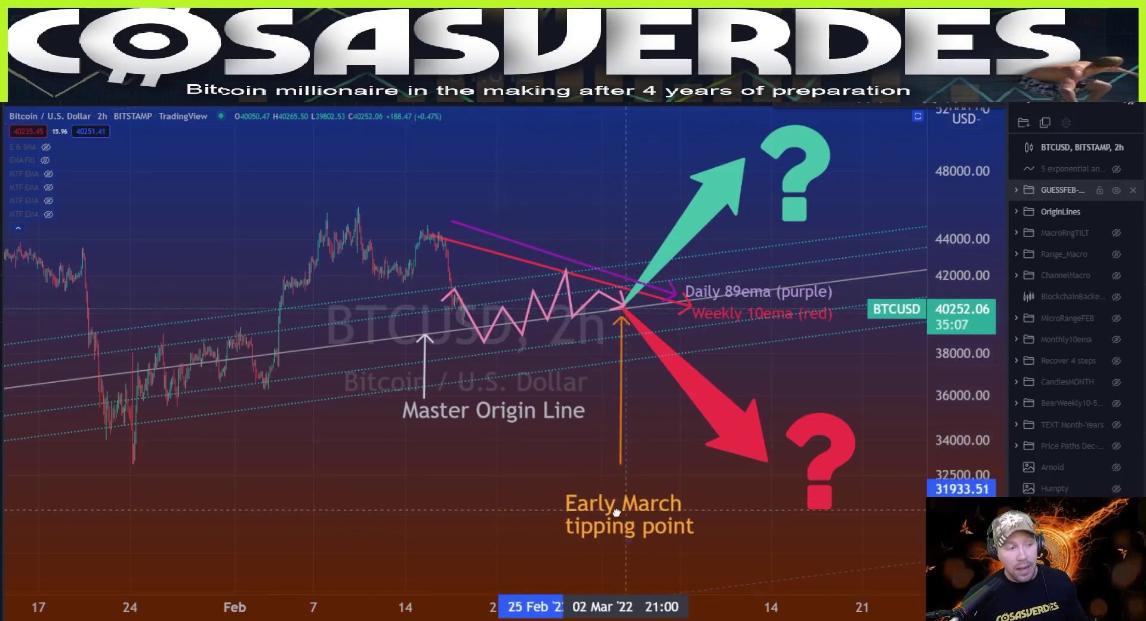
{"action": "left_click_drag", "start_coordinate": [625, 499], "coordinate": [613, 494]}
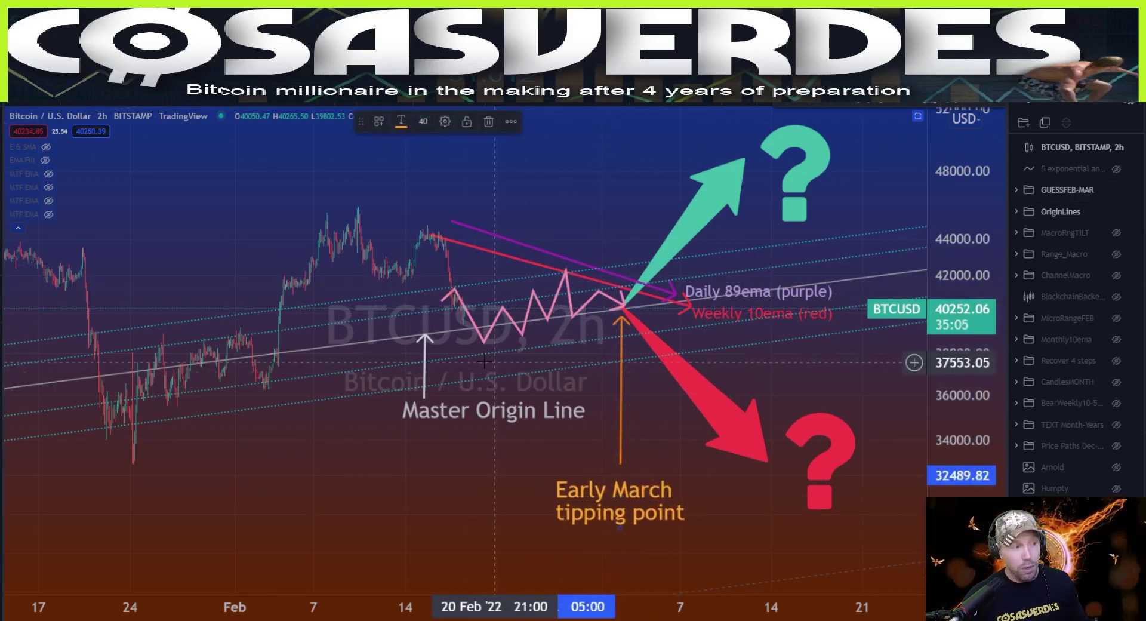
{"action": "left_click_drag", "start_coordinate": [484, 342], "coordinate": [482, 340]}
{"action": "left_click_drag", "start_coordinate": [533, 292], "coordinate": [563, 289]}
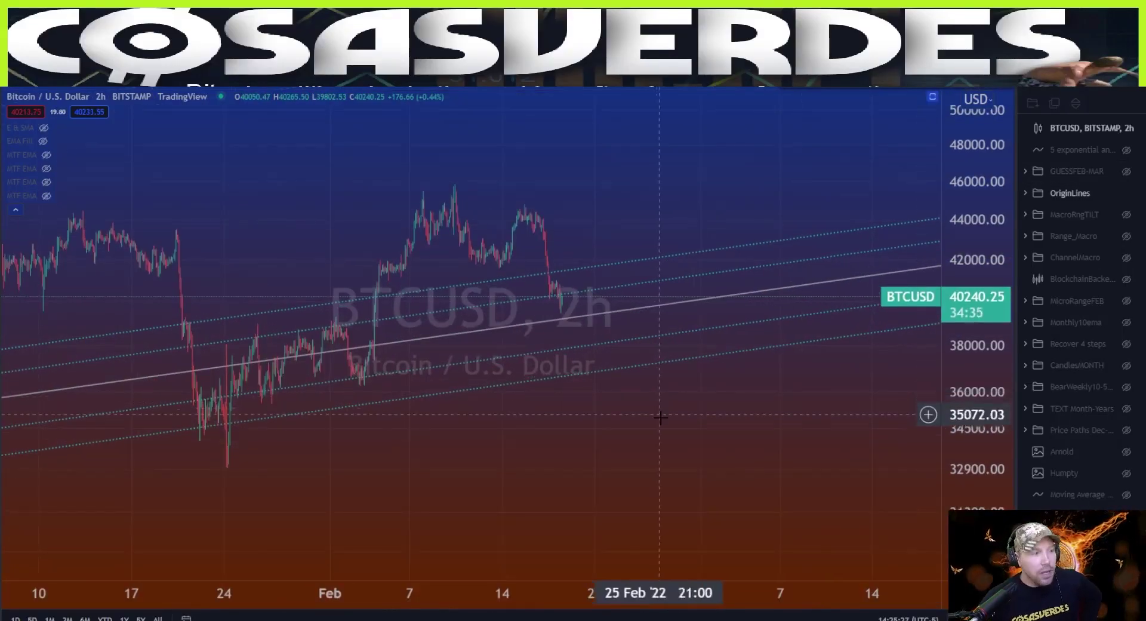
Switch the BTCUSD chart to the 4h interval and maximize the RSI+EMA pane.
{"action": "scroll", "coordinate": [659, 416], "scroll_direction": "left", "scroll_amount": 3}
{"action": "scroll", "coordinate": [774, 452], "scroll_direction": "right", "scroll_amount": 3}
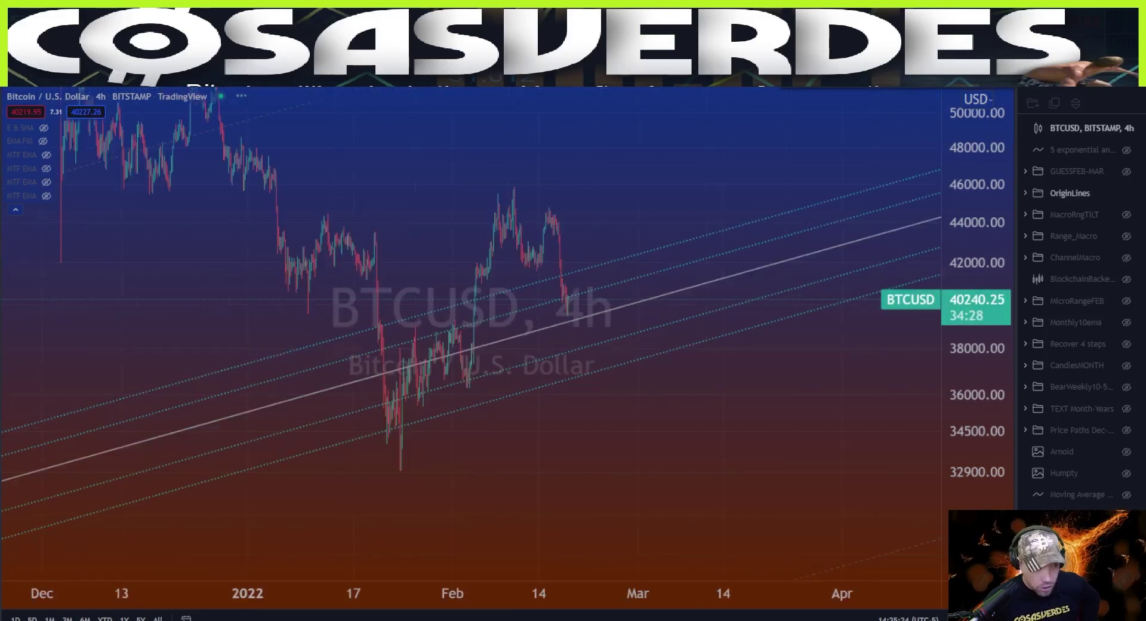
{"action": "double_click", "coordinate": [612, 432]}
{"action": "left_click_drag", "start_coordinate": [606, 482], "coordinate": [808, 437]}
{"action": "scroll", "coordinate": [795, 425], "scroll_direction": "down", "scroll_amount": 2}
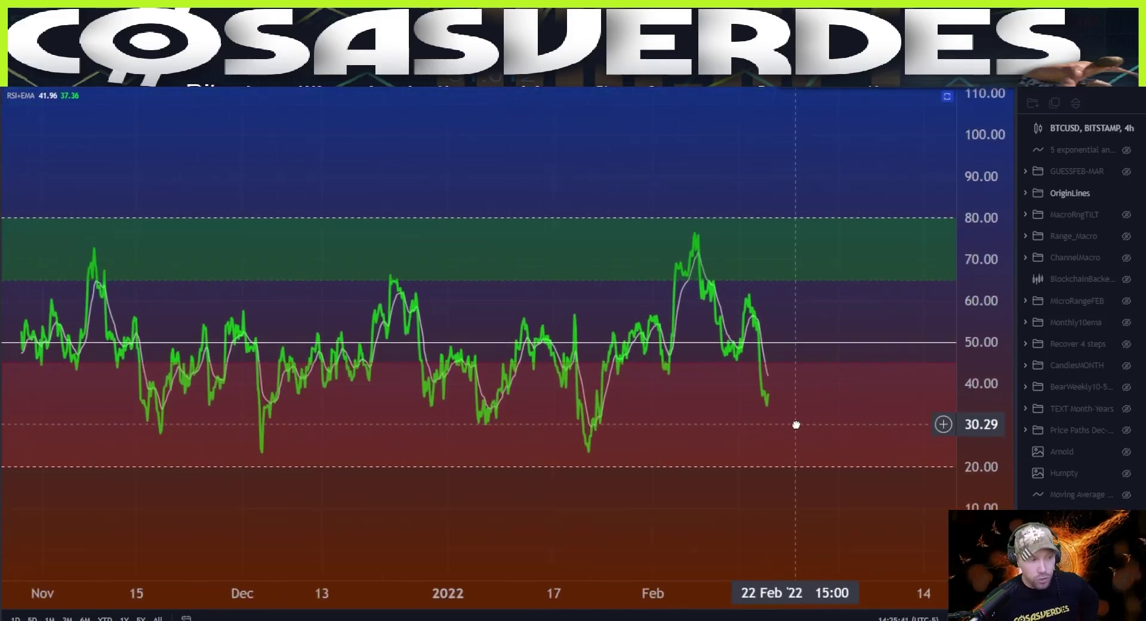
Examine the RSI+EMA swings from January to mid-February, framing the latest readings with space after them.
{"action": "scroll", "coordinate": [800, 424], "scroll_direction": "up", "scroll_amount": 5}
{"action": "scroll", "coordinate": [689, 408], "scroll_direction": "down", "scroll_amount": 2}
{"action": "scroll", "coordinate": [729, 435], "scroll_direction": "up", "scroll_amount": 1}
{"action": "left_click_drag", "start_coordinate": [979, 460], "coordinate": [970, 420]}
{"action": "scroll", "coordinate": [836, 439], "scroll_direction": "up", "scroll_amount": 2}
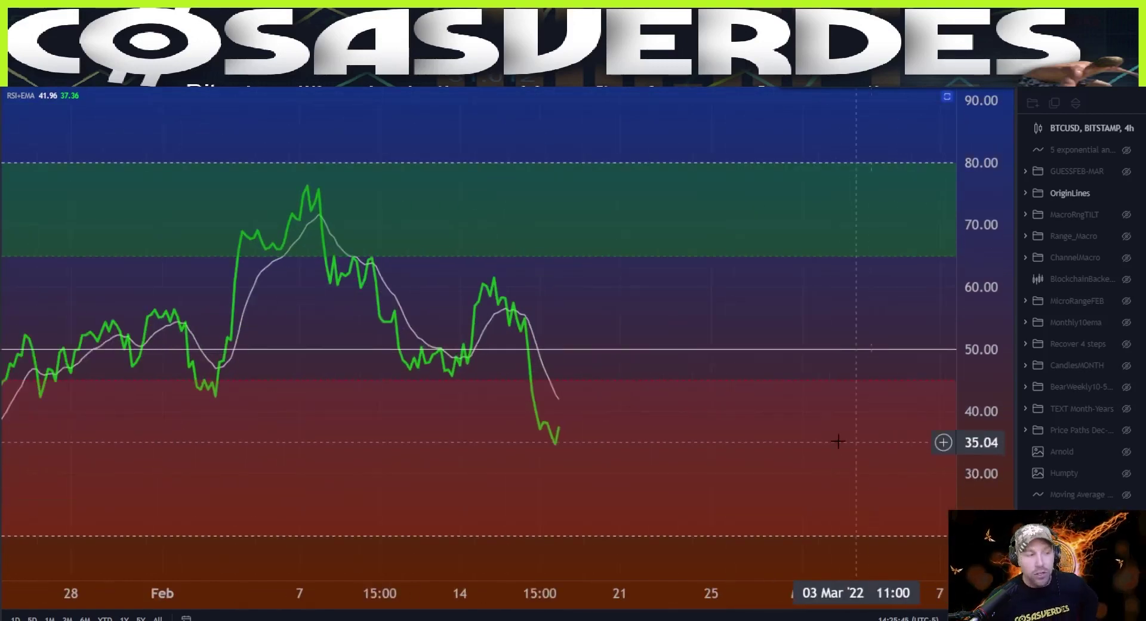
{"action": "left_click_drag", "start_coordinate": [836, 440], "coordinate": [862, 428]}
{"action": "scroll", "coordinate": [864, 428], "scroll_direction": "down", "scroll_amount": 3}
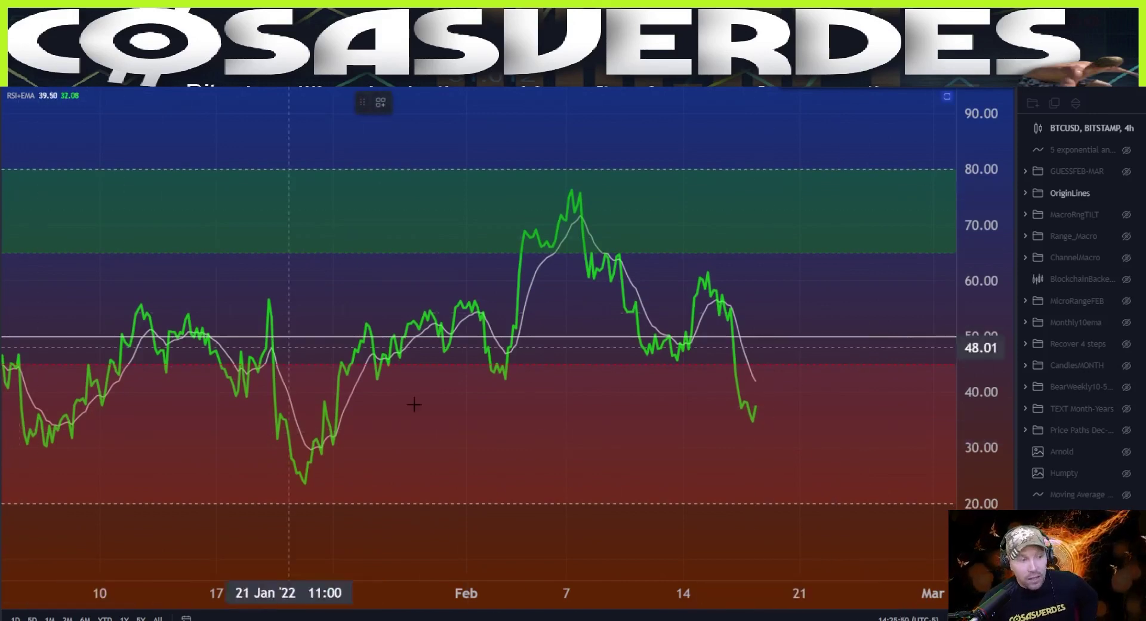
Point a red arrow marker at the RSI rebound around 24 Jan, and enlarge the RSI+EMA pane beneath the restored price chart.
{"action": "left_click", "coordinate": [584, 480]}
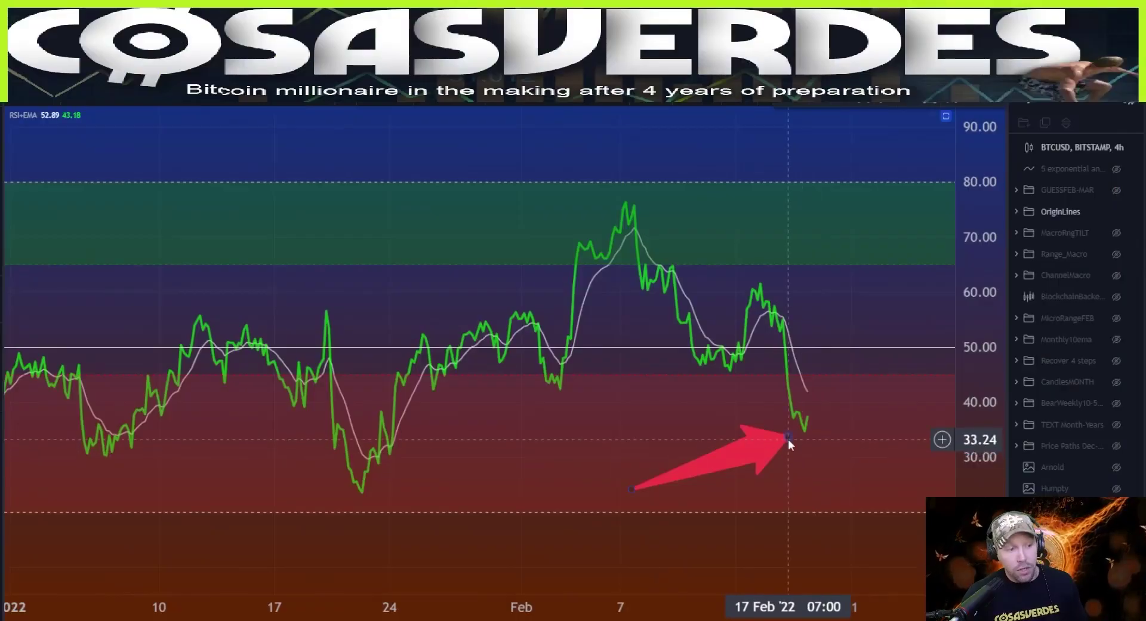
{"action": "left_click_drag", "start_coordinate": [788, 439], "coordinate": [389, 451]}
{"action": "double_click", "coordinate": [562, 401]}
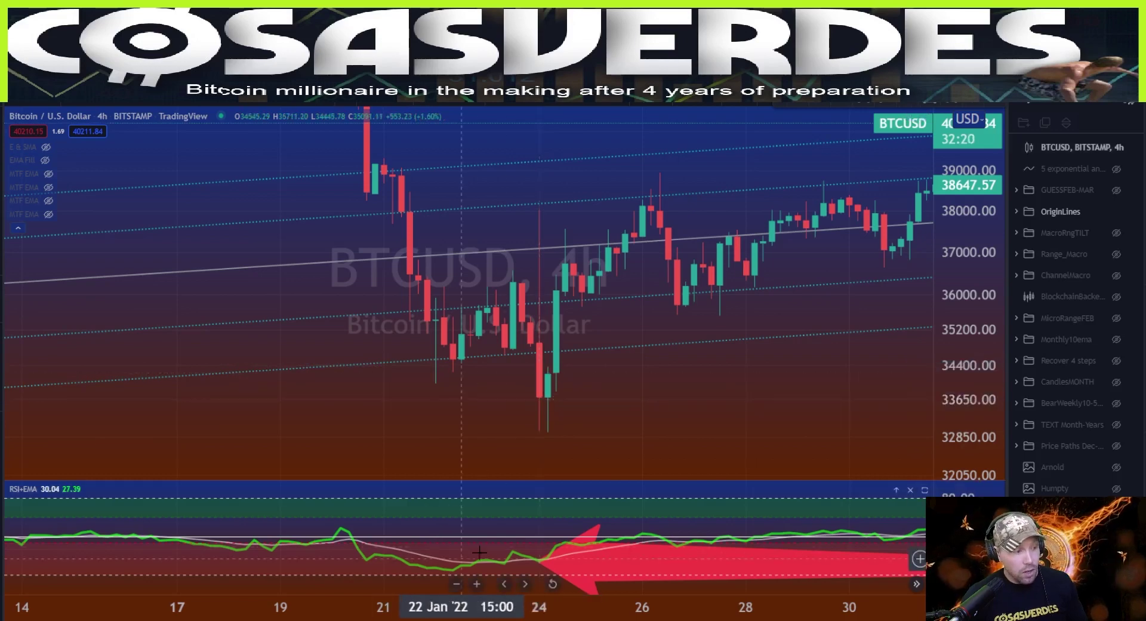
{"action": "left_click_drag", "start_coordinate": [502, 487], "coordinate": [495, 303]}
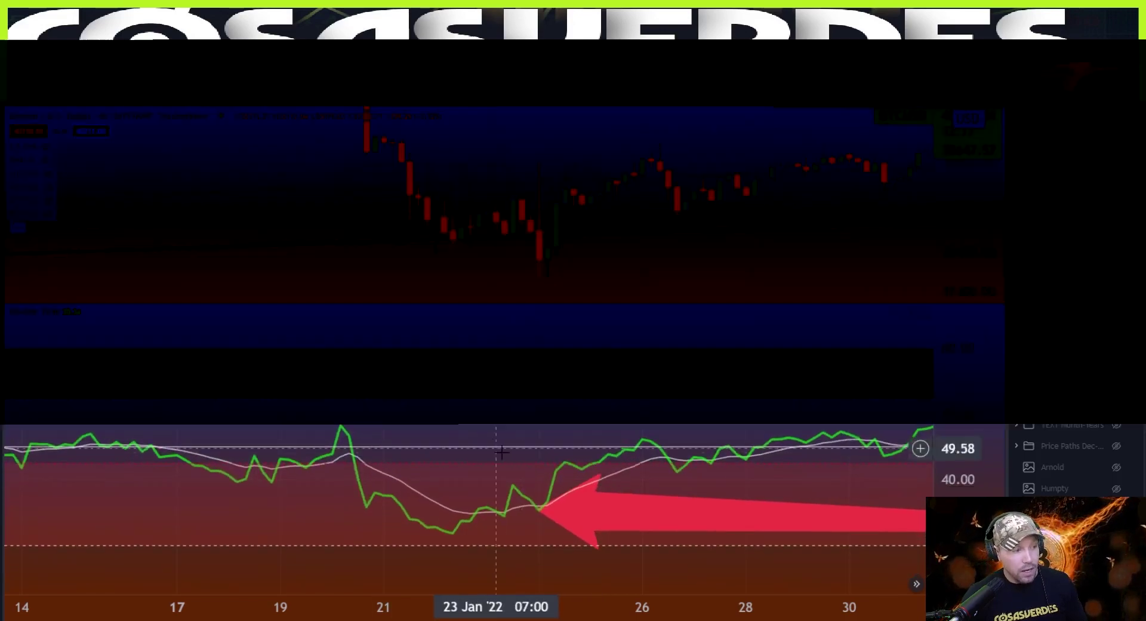
Move the red arrow to the 22 Jan RSI low, back to the 24 Jan retest, and onto the average line near 18 Feb.
{"action": "left_click", "coordinate": [578, 519]}
{"action": "left_click_drag", "start_coordinate": [577, 518], "coordinate": [493, 542]}
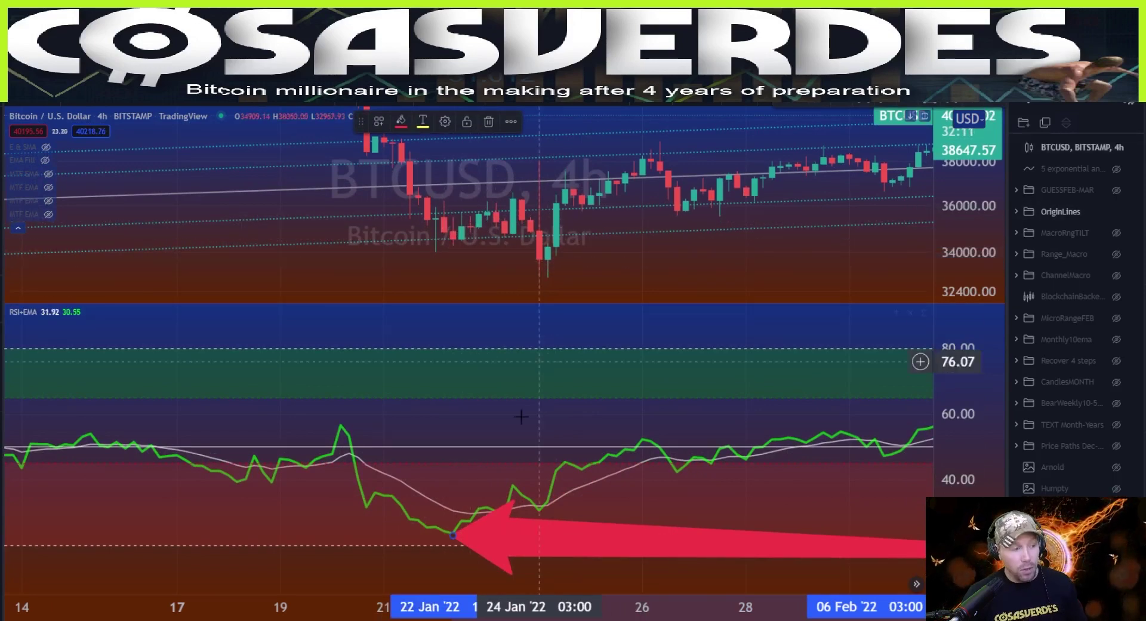
{"action": "mouse_move", "coordinate": [494, 540]}
{"action": "left_mouse_down"}
{"action": "mouse_move", "coordinate": [458, 499]}
{"action": "mouse_move", "coordinate": [486, 540]}
{"action": "mouse_move", "coordinate": [466, 537]}
{"action": "mouse_move", "coordinate": [481, 540]}
{"action": "mouse_move", "coordinate": [453, 513]}
{"action": "mouse_move", "coordinate": [493, 540]}
{"action": "left_mouse_up"}
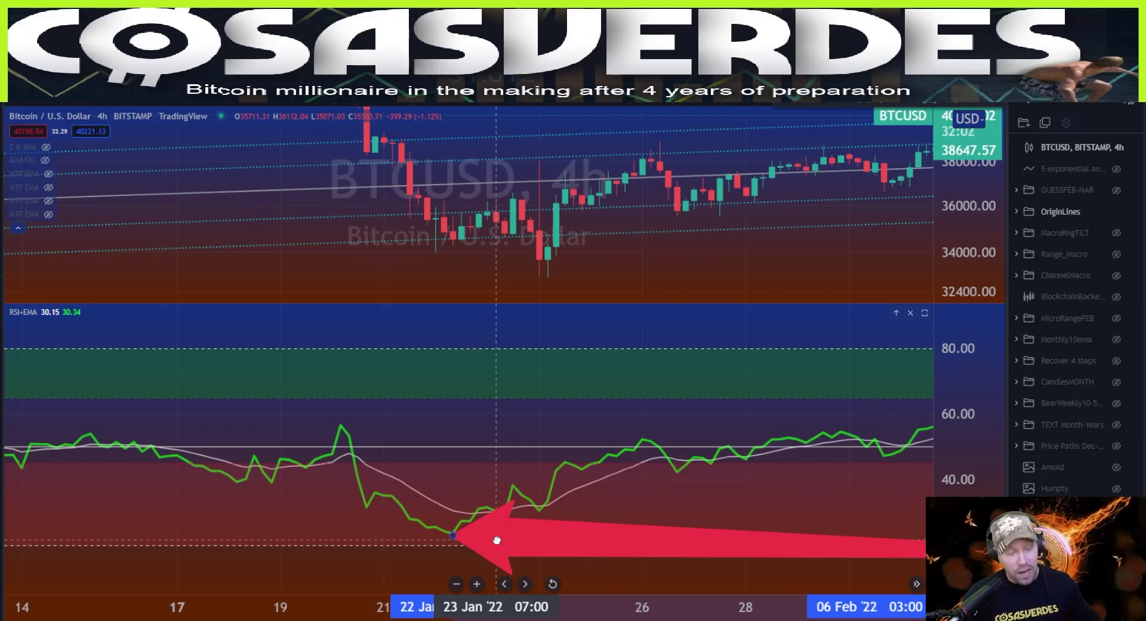
{"action": "left_click_drag", "start_coordinate": [496, 540], "coordinate": [580, 510]}
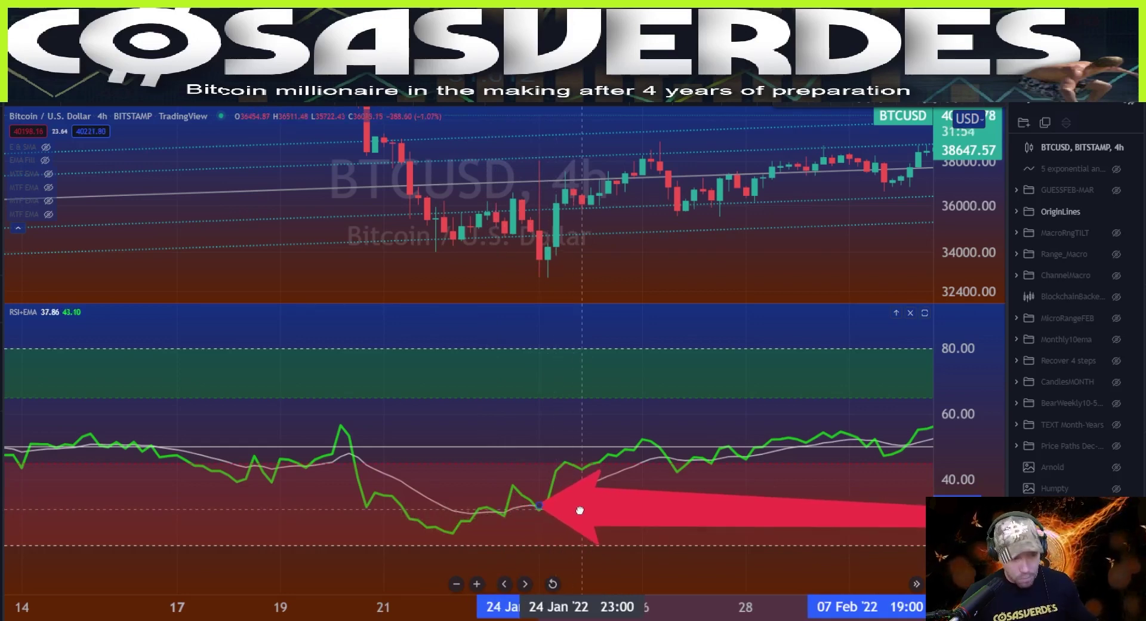
{"action": "mouse_move", "coordinate": [580, 510]}
{"action": "left_mouse_down"}
{"action": "mouse_move", "coordinate": [484, 540]}
{"action": "mouse_move", "coordinate": [523, 425]}
{"action": "mouse_move", "coordinate": [560, 412]}
{"action": "mouse_move", "coordinate": [549, 502]}
{"action": "mouse_move", "coordinate": [545, 522]}
{"action": "mouse_move", "coordinate": [506, 523]}
{"action": "mouse_move", "coordinate": [545, 523]}
{"action": "mouse_move", "coordinate": [545, 476]}
{"action": "mouse_move", "coordinate": [533, 494]}
{"action": "mouse_move", "coordinate": [579, 520]}
{"action": "left_mouse_up"}
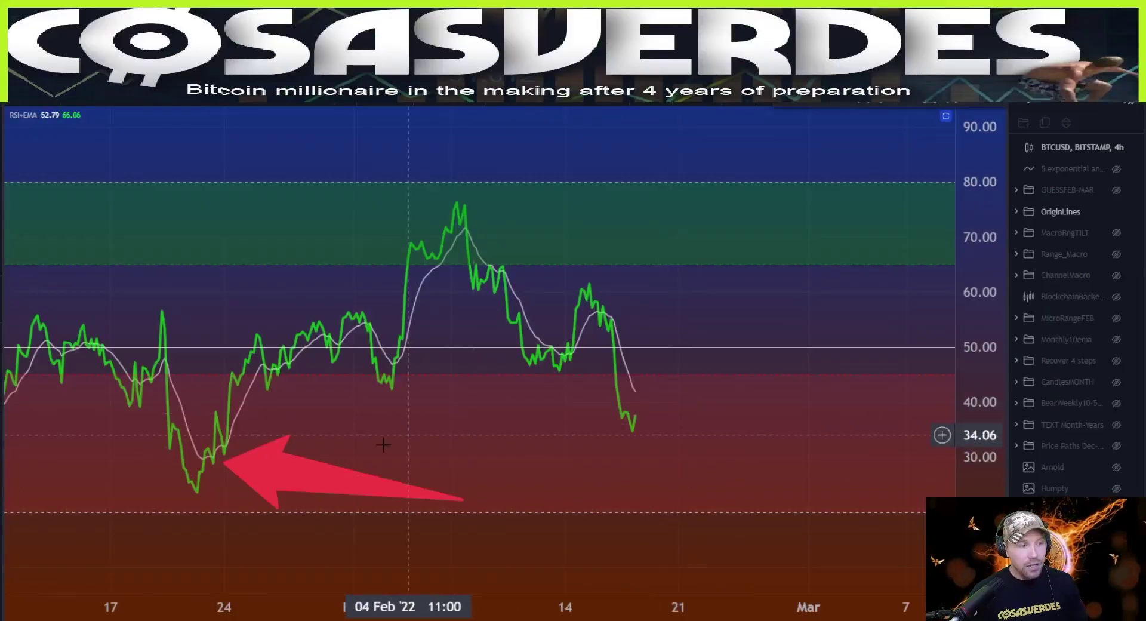
{"action": "mouse_move", "coordinate": [272, 479]}
{"action": "left_mouse_down"}
{"action": "mouse_move", "coordinate": [695, 447]}
{"action": "mouse_move", "coordinate": [673, 442]}
{"action": "mouse_move", "coordinate": [688, 446]}
{"action": "mouse_move", "coordinate": [686, 404]}
{"action": "left_mouse_up"}
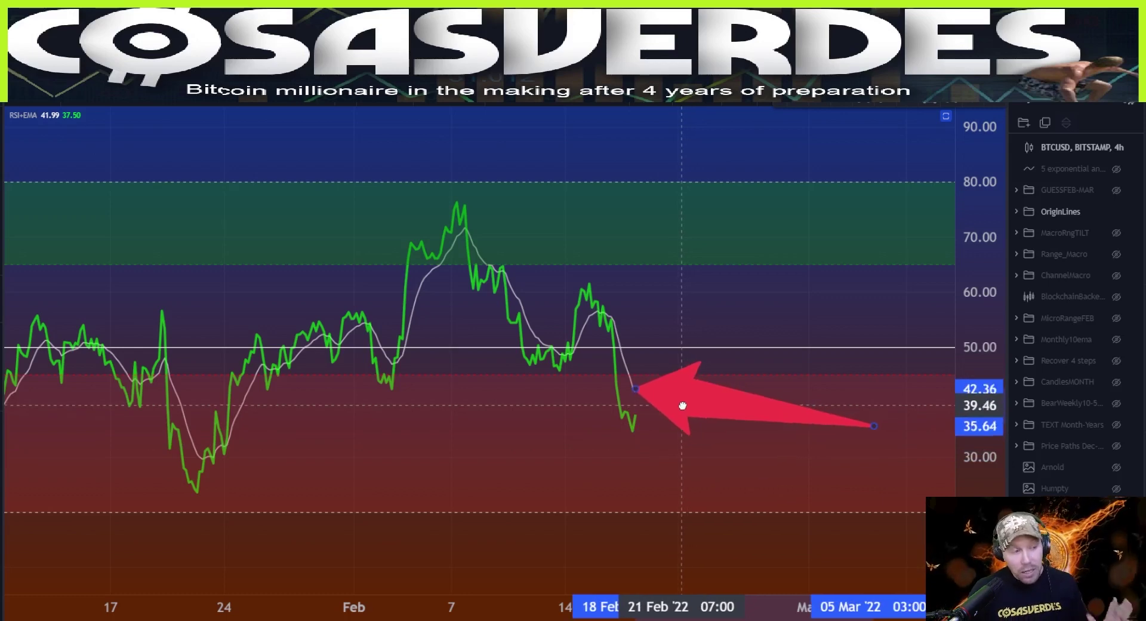
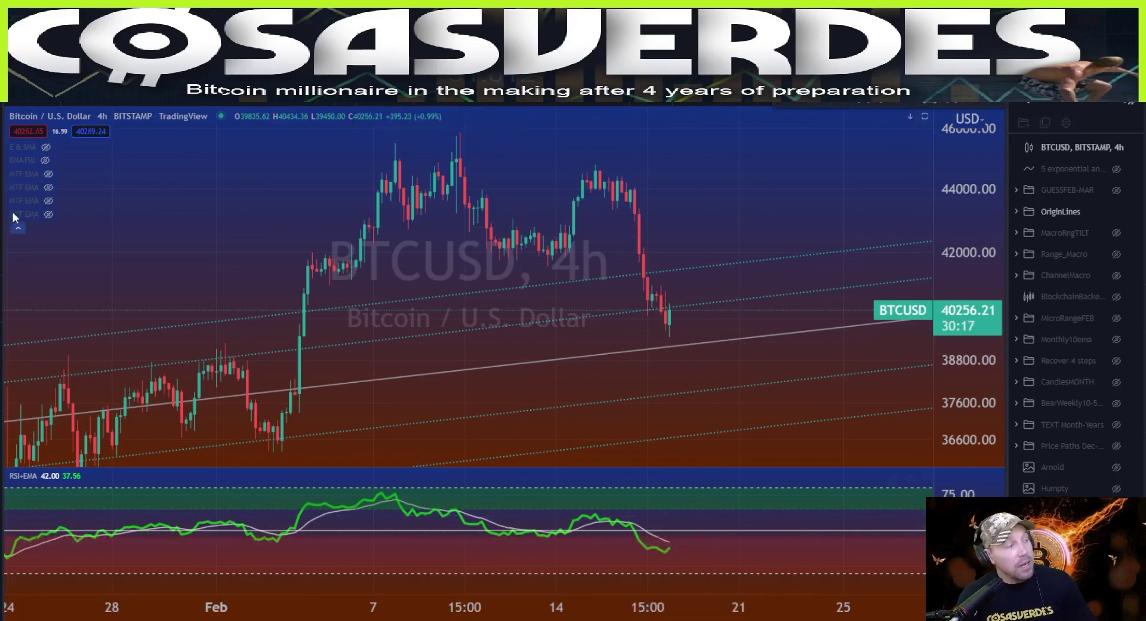
Draw a red arrow marker on the price chart from below the latest candle, down across the white origin line to about 38,580.
{"action": "mouse_move", "coordinate": [704, 288]}
{"action": "left_mouse_down"}
{"action": "mouse_move", "coordinate": [740, 337]}
{"action": "mouse_move", "coordinate": [654, 340]}
{"action": "mouse_move", "coordinate": [711, 325]}
{"action": "mouse_move", "coordinate": [718, 345]}
{"action": "left_mouse_up"}
{"action": "scroll", "coordinate": [734, 340], "scroll_direction": "down", "scroll_amount": 3}
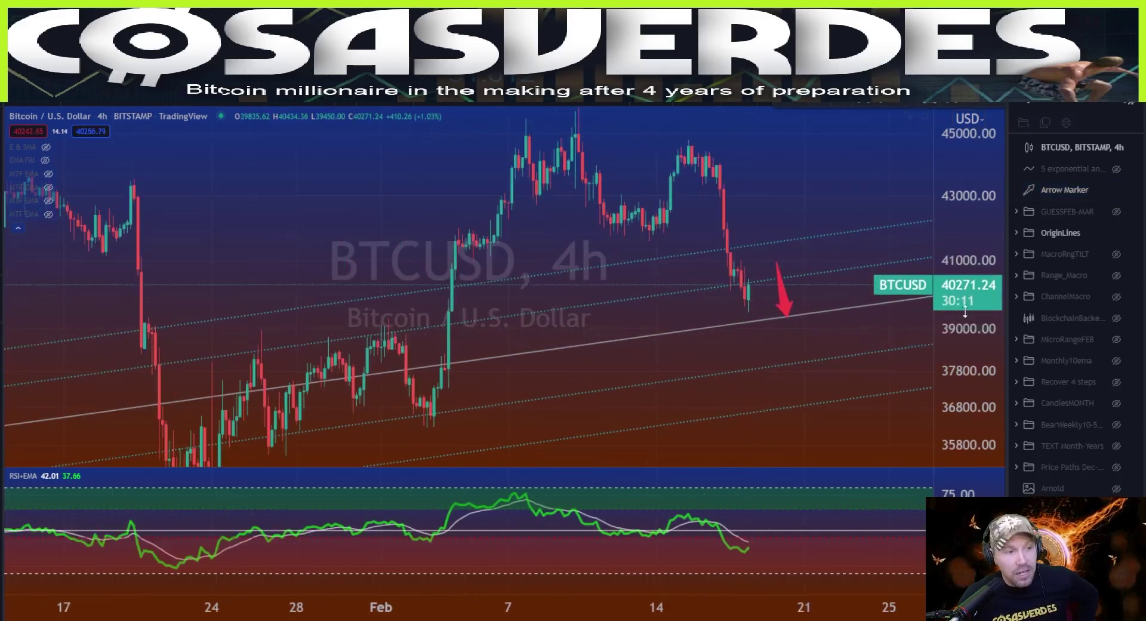
{"action": "left_click", "coordinate": [810, 321]}
{"action": "left_click", "coordinate": [786, 303]}
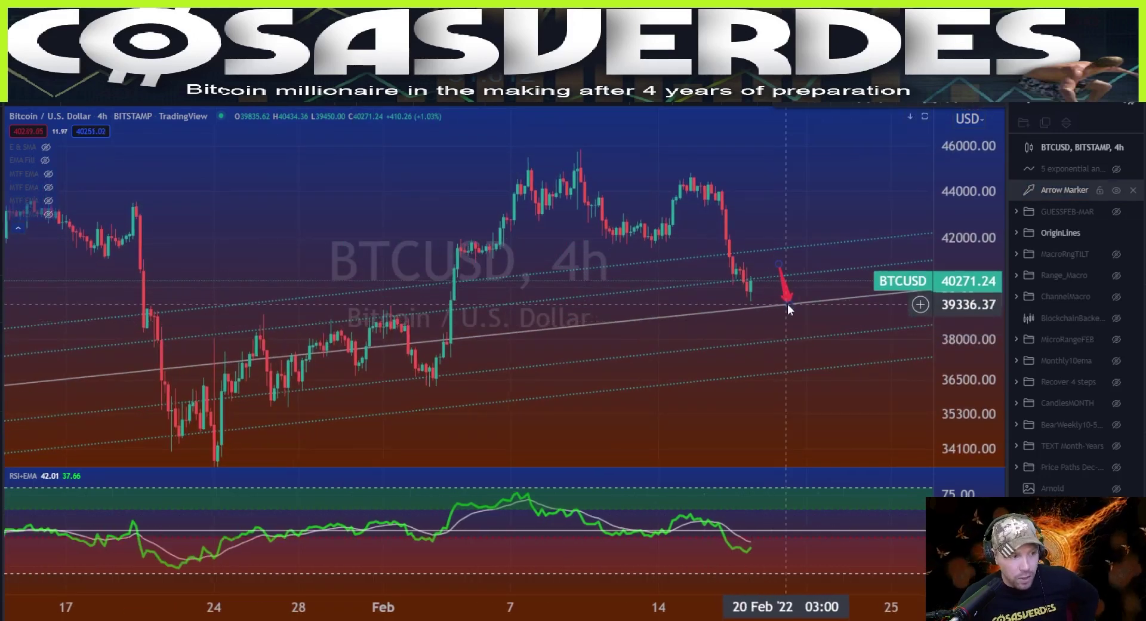
{"action": "mouse_move", "coordinate": [786, 303]}
{"action": "left_mouse_down"}
{"action": "mouse_move", "coordinate": [453, 370]}
{"action": "mouse_move", "coordinate": [239, 377]}
{"action": "mouse_move", "coordinate": [652, 327]}
{"action": "mouse_move", "coordinate": [800, 325]}
{"action": "mouse_move", "coordinate": [811, 312]}
{"action": "mouse_move", "coordinate": [435, 361]}
{"action": "mouse_move", "coordinate": [270, 366]}
{"action": "mouse_move", "coordinate": [754, 330]}
{"action": "mouse_move", "coordinate": [766, 302]}
{"action": "mouse_move", "coordinate": [758, 324]}
{"action": "left_mouse_up"}
{"action": "mouse_move", "coordinate": [657, 291]}
{"action": "left_mouse_down"}
{"action": "mouse_move", "coordinate": [698, 292]}
{"action": "mouse_move", "coordinate": [531, 307]}
{"action": "mouse_move", "coordinate": [637, 313]}
{"action": "mouse_move", "coordinate": [659, 341]}
{"action": "left_mouse_up"}
Recolor the downward arrow marker on the price chart to light cyan.
{"action": "left_click", "coordinate": [400, 121]}
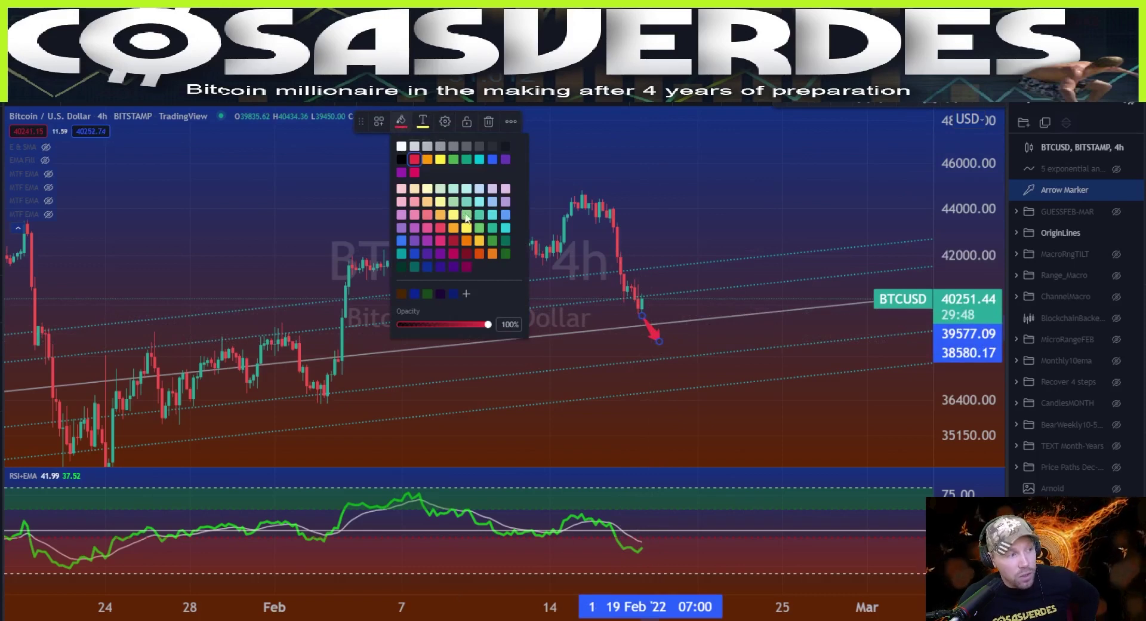
{"action": "left_click", "coordinate": [492, 214]}
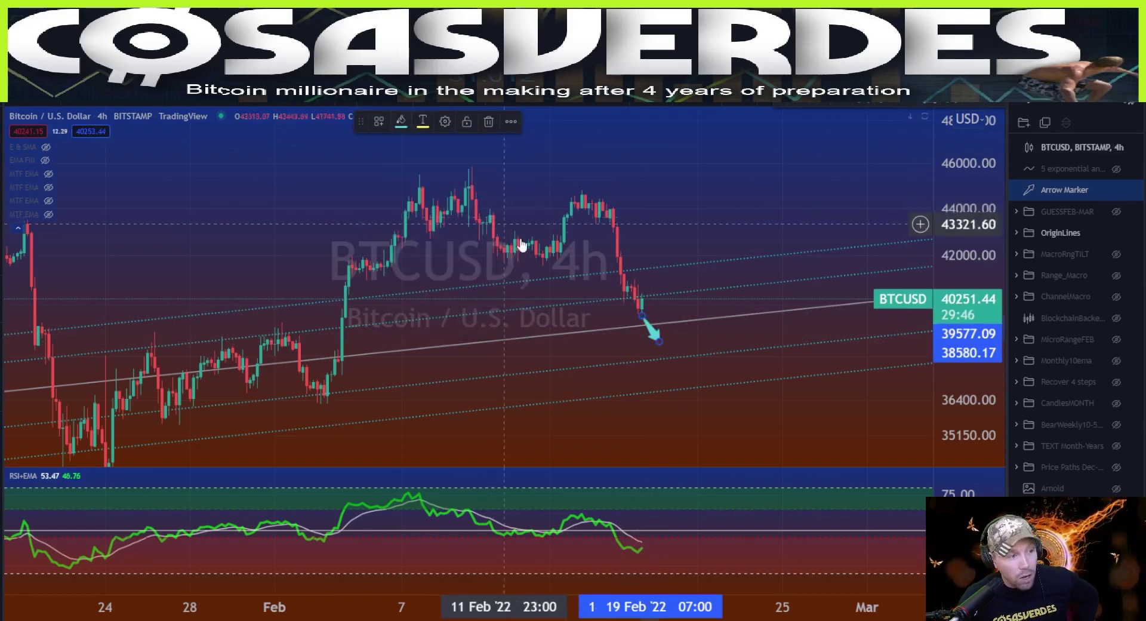
{"action": "left_click", "coordinate": [655, 335]}
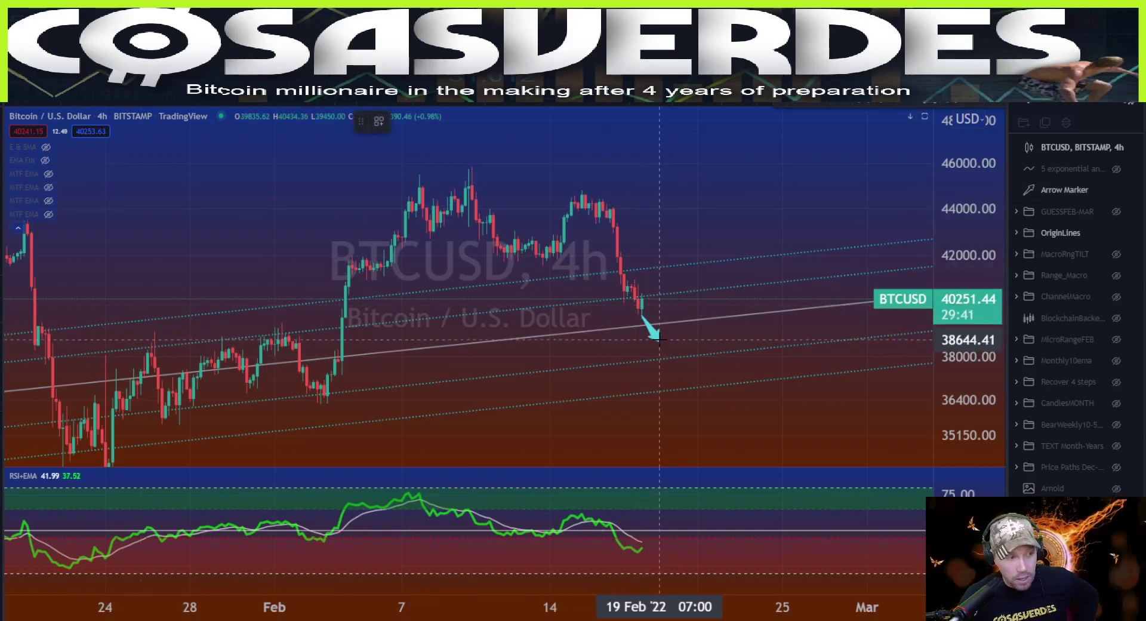
Add an upward arrow from about 38,559 to about 40,219 and a downward arrow back to the white origin line near 21 Feb.
{"action": "left_click_drag", "start_coordinate": [658, 339], "coordinate": [680, 301]}
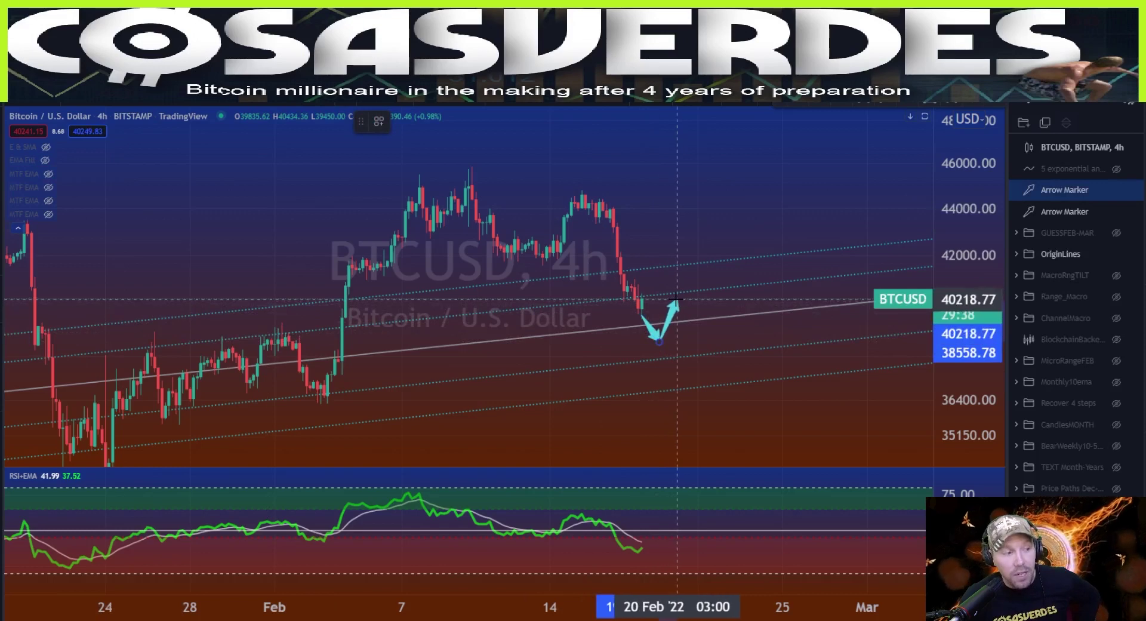
{"action": "left_click_drag", "start_coordinate": [955, 343], "coordinate": [952, 317]}
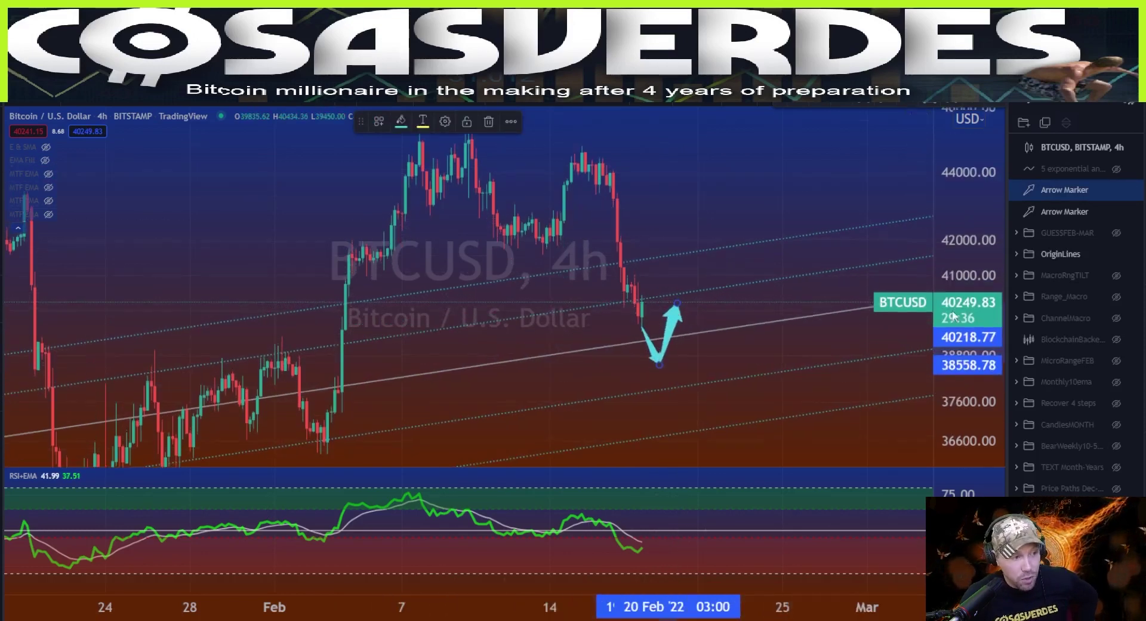
{"action": "left_click_drag", "start_coordinate": [676, 301], "coordinate": [699, 330]}
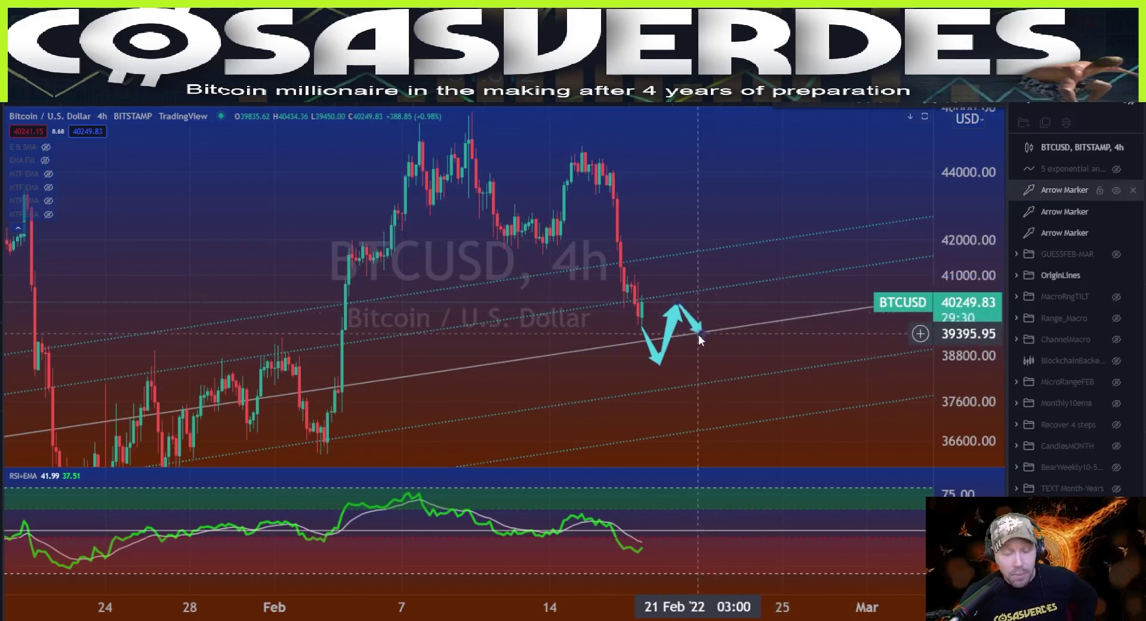
Move the upward arrow so it starts at the white origin line, and delete both downward arrows.
{"action": "left_click", "coordinate": [673, 320]}
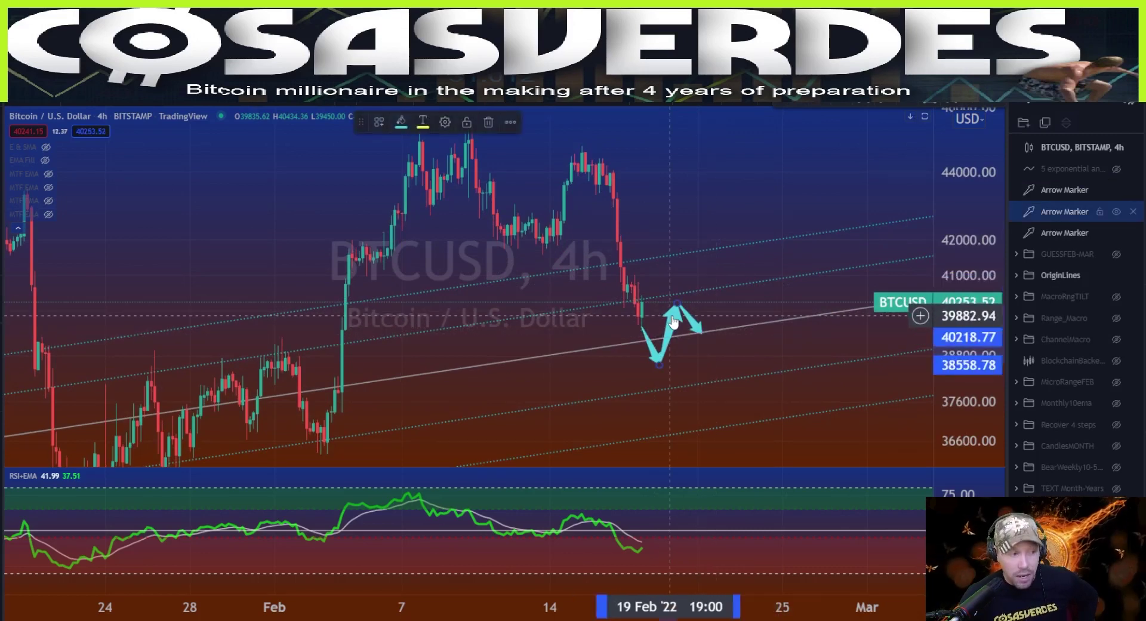
{"action": "left_click_drag", "start_coordinate": [673, 321], "coordinate": [660, 301]}
{"action": "left_click", "coordinate": [657, 358]}
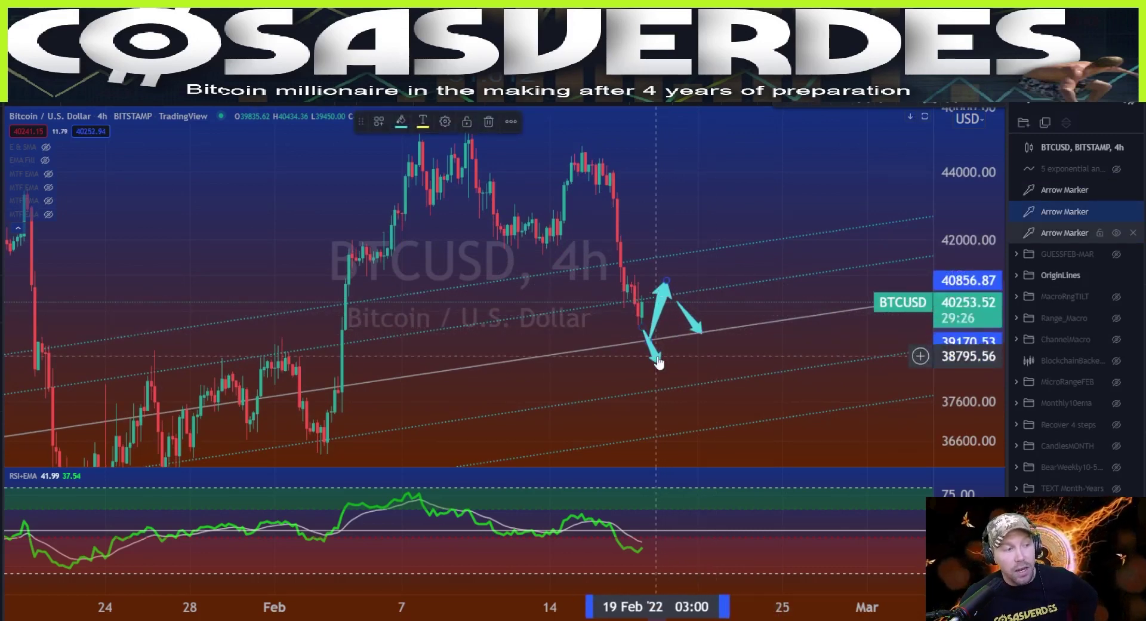
{"action": "key", "text": "Delete"}
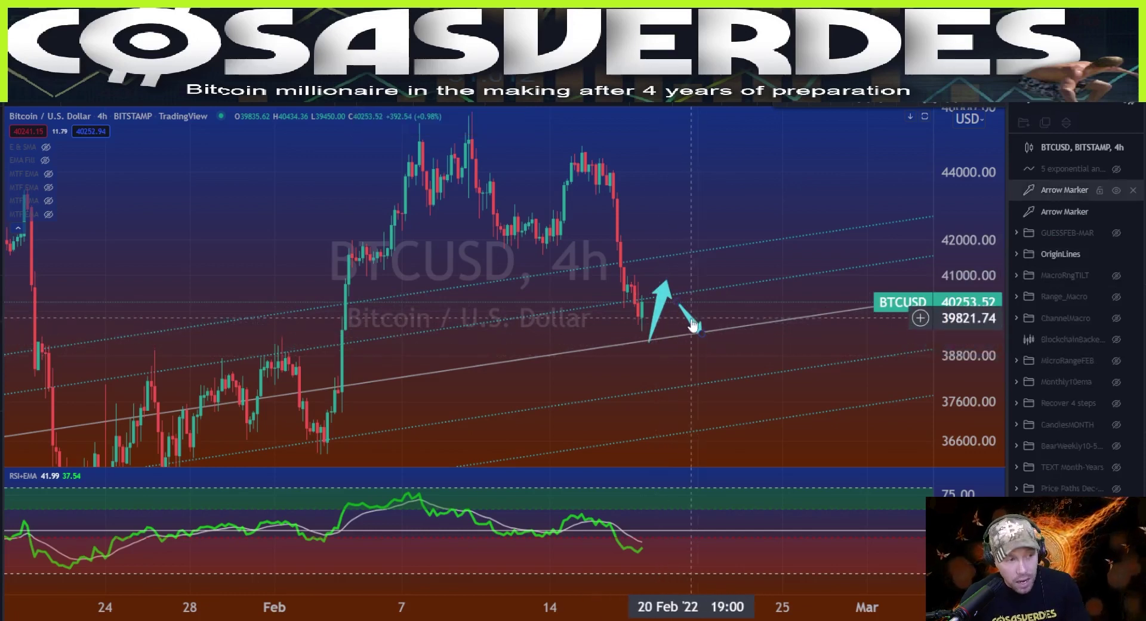
{"action": "left_click", "coordinate": [693, 326]}
{"action": "key", "text": "Delete"}
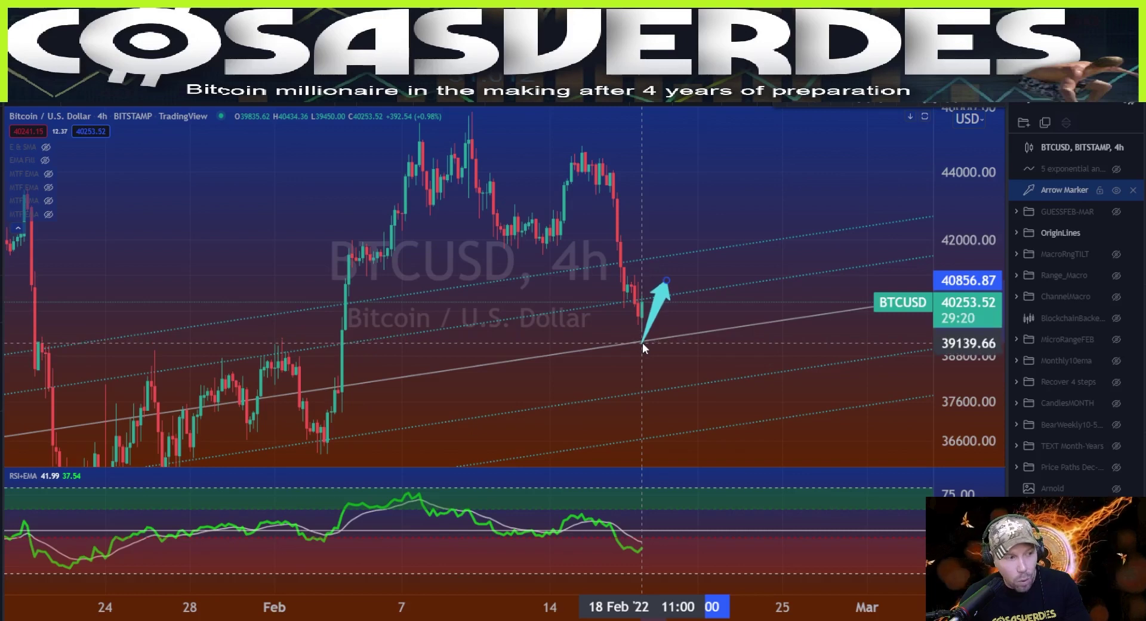
Adjust the upward arrow to run from about 39,110 under the latest candle to about 40,329 on 19 Feb.
{"action": "left_click", "coordinate": [642, 342]}
{"action": "left_click_drag", "start_coordinate": [666, 280], "coordinate": [663, 307]}
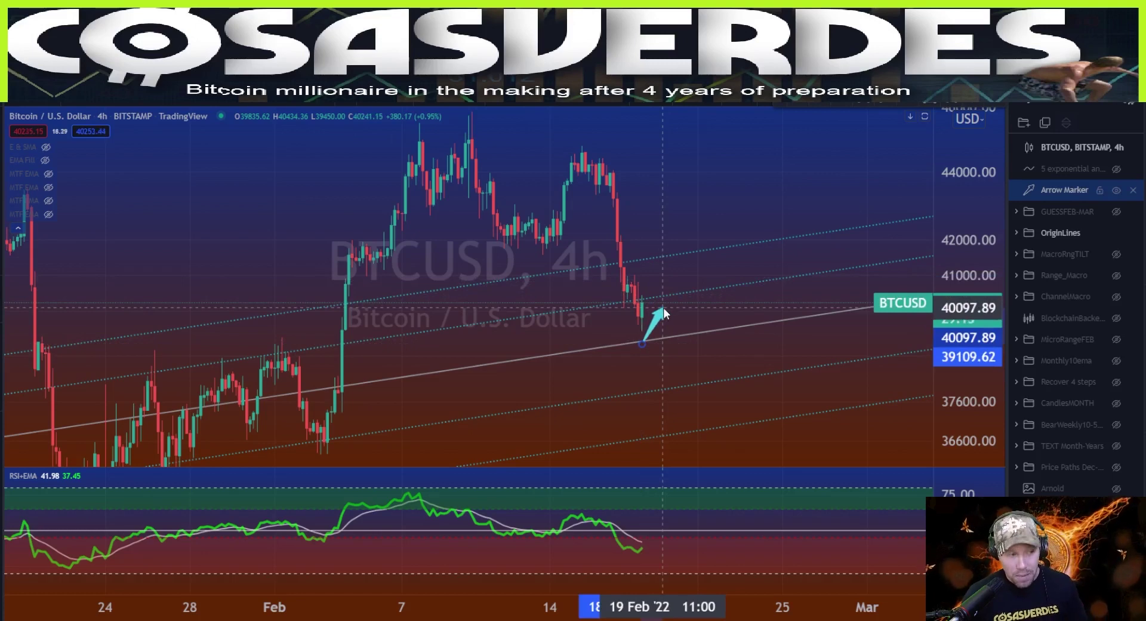
{"action": "mouse_move", "coordinate": [663, 307]}
{"action": "left_mouse_down"}
{"action": "mouse_move", "coordinate": [658, 366]}
{"action": "mouse_move", "coordinate": [667, 303]}
{"action": "left_mouse_up"}
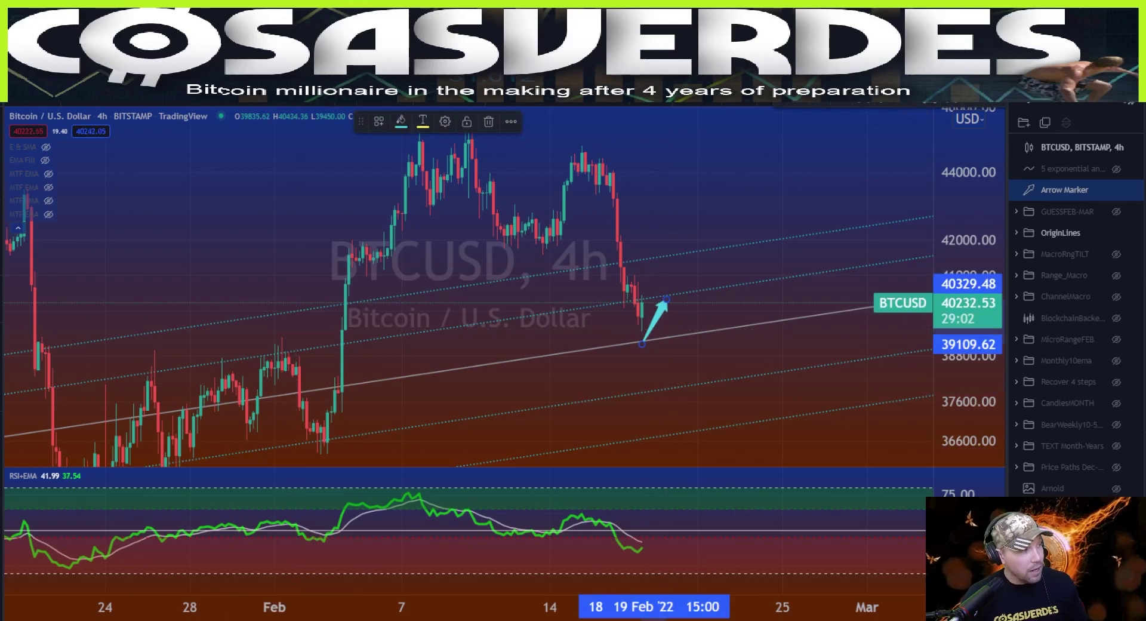
Draw a large arrow pointing at the latest RSI value and delete it again.
{"action": "left_click_drag", "start_coordinate": [856, 495], "coordinate": [628, 554]}
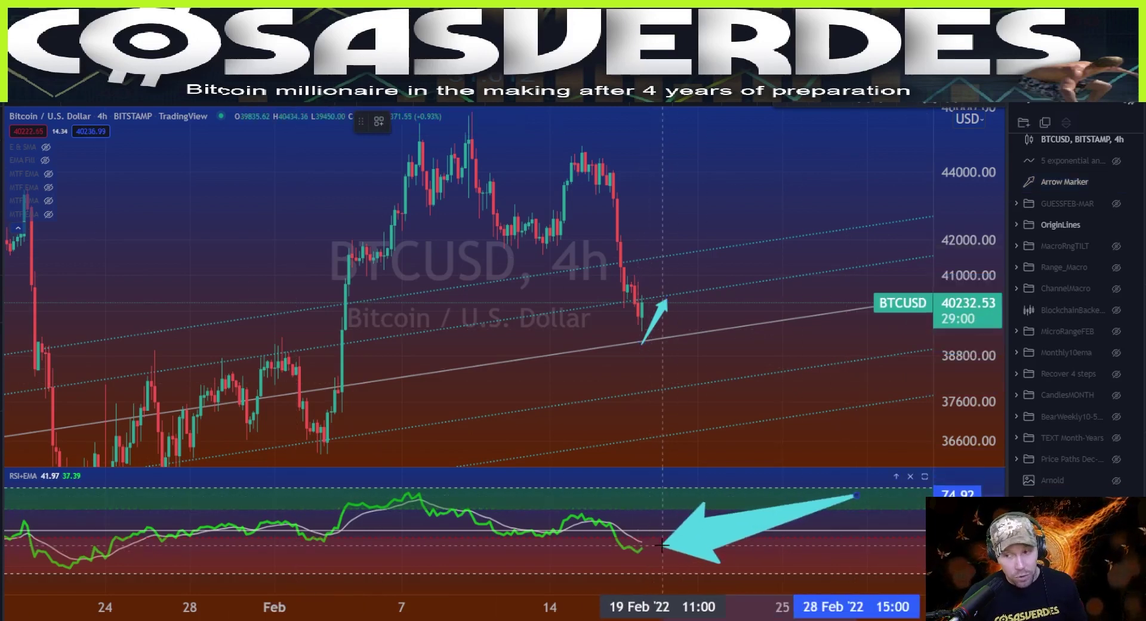
{"action": "key", "text": "Delete"}
Replace the upward arrow with a zigzag of four arrows from the latest candle, down to about 38,484 and ending at about 40,625 near 21 Feb.
{"action": "mouse_move", "coordinate": [658, 322]}
{"action": "left_mouse_down"}
{"action": "mouse_move", "coordinate": [658, 338]}
{"action": "mouse_move", "coordinate": [673, 306]}
{"action": "mouse_move", "coordinate": [660, 360]}
{"action": "left_mouse_up"}
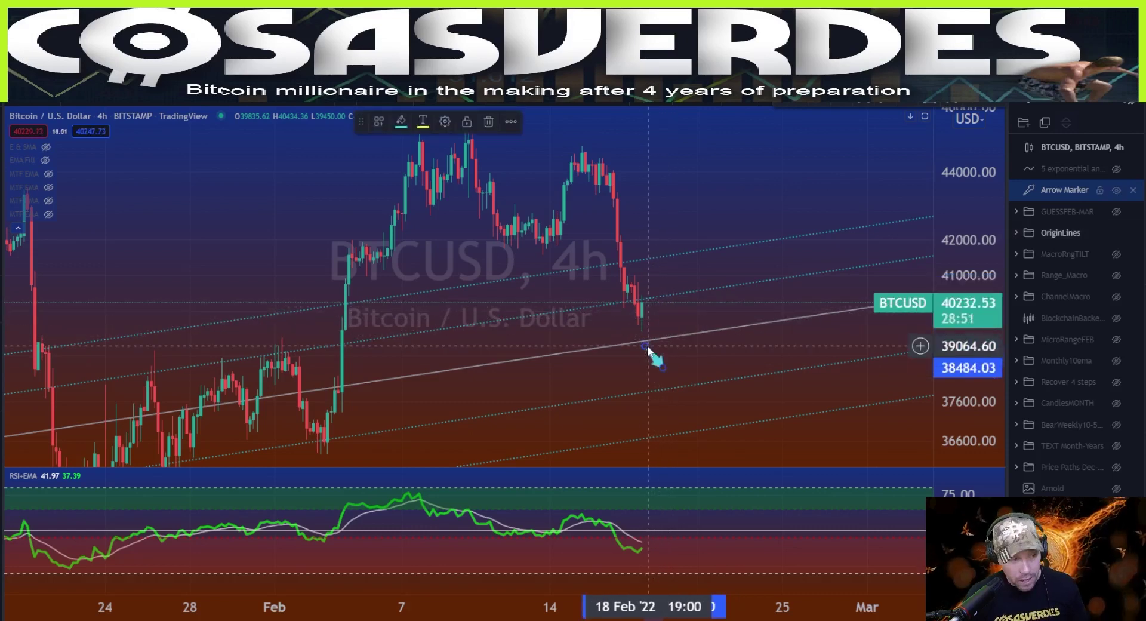
{"action": "key", "text": "Escape"}
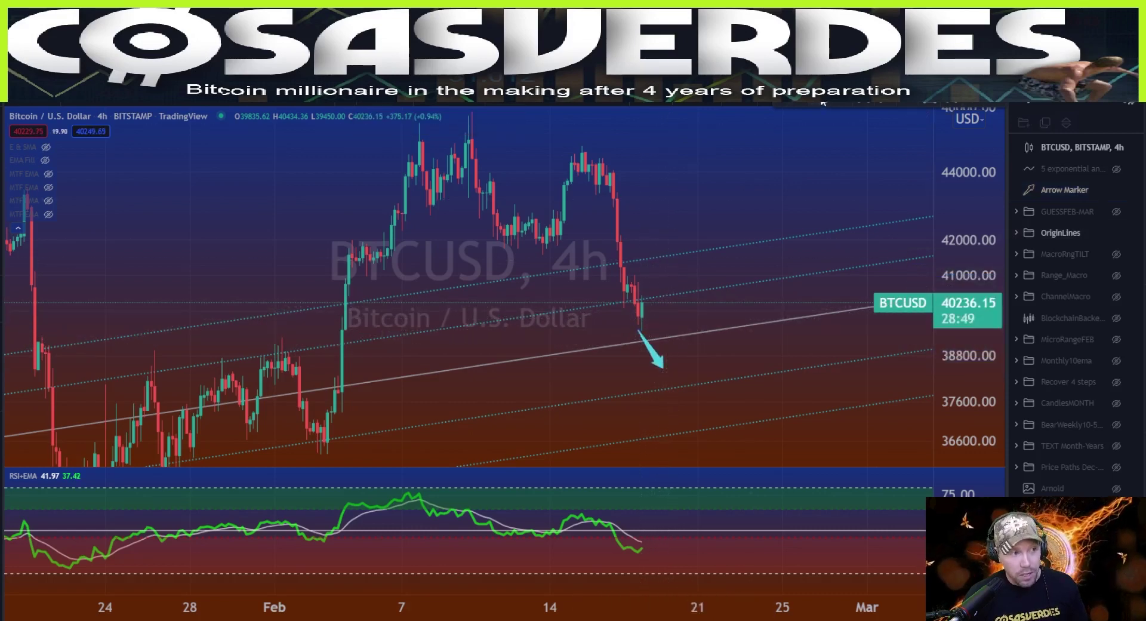
{"action": "left_click_drag", "start_coordinate": [661, 370], "coordinate": [681, 294]}
{"action": "scroll", "coordinate": [780, 154], "scroll_direction": "up", "scroll_amount": 1}
{"action": "key", "text": "Escape"}
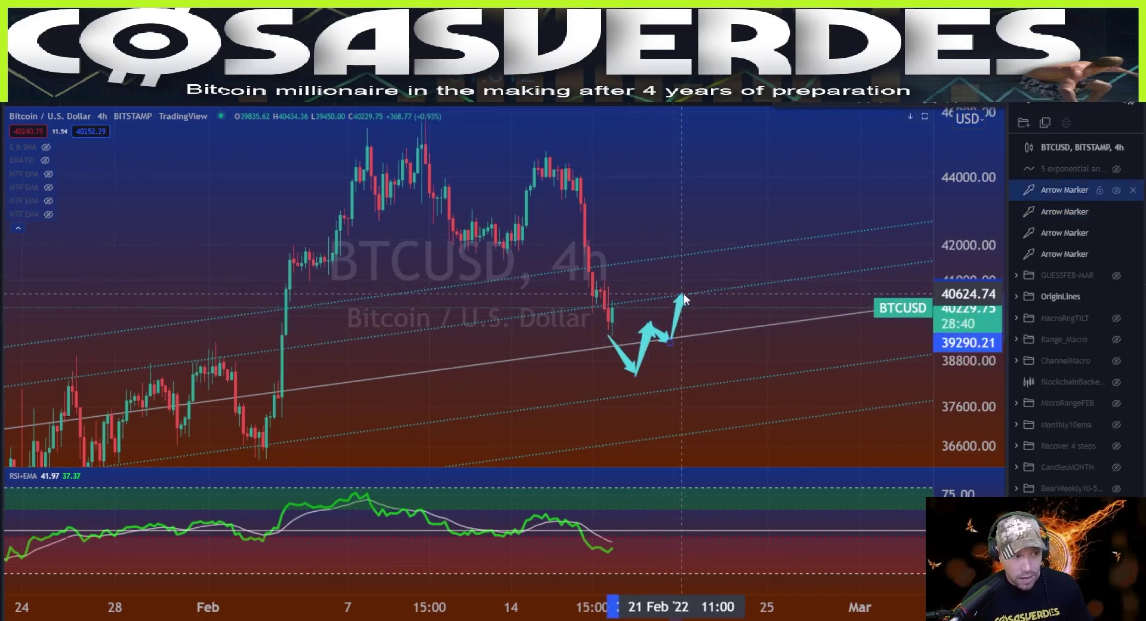
Display only the second MTF EMA in the indicator list and maximize the price pane so the RSI pane is hidden.
{"action": "left_click_drag", "start_coordinate": [669, 346], "coordinate": [734, 358]}
{"action": "mouse_move", "coordinate": [39, 156]}
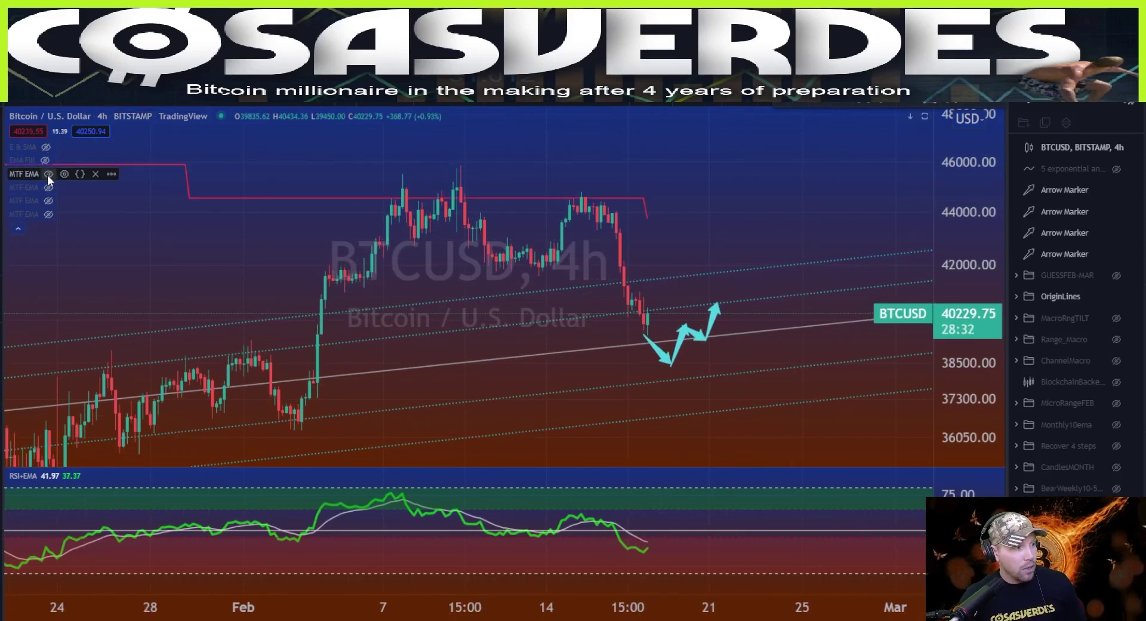
{"action": "left_click", "coordinate": [47, 174]}
{"action": "left_click", "coordinate": [47, 188]}
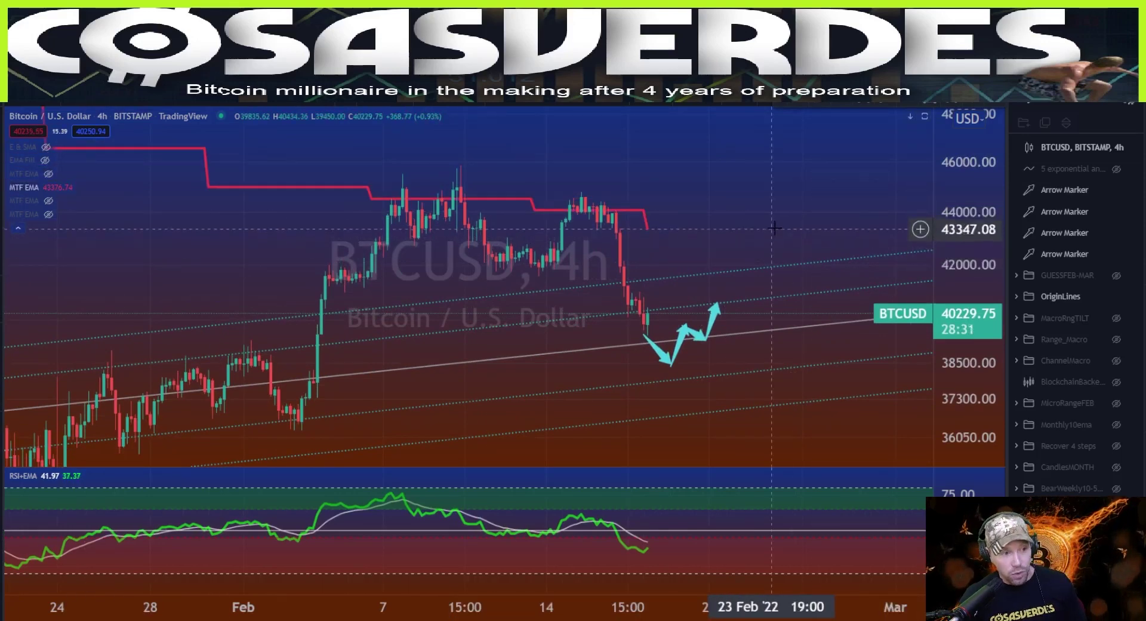
{"action": "left_click_drag", "start_coordinate": [774, 227], "coordinate": [704, 463]}
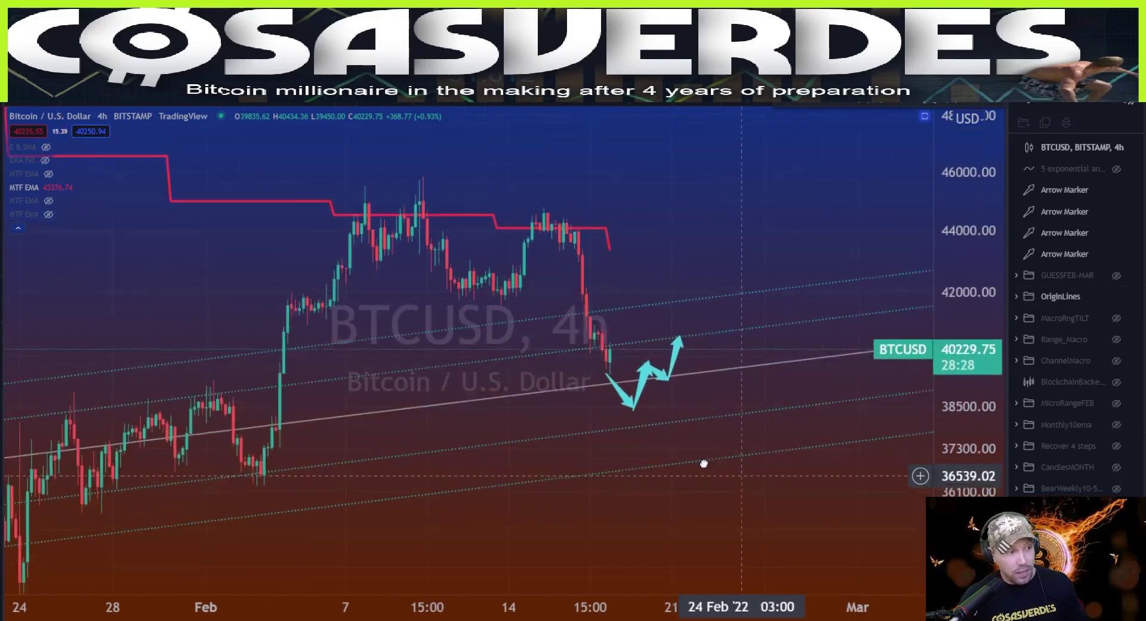
{"action": "scroll", "coordinate": [704, 358], "scroll_direction": "down", "scroll_amount": 5}
{"action": "scroll", "coordinate": [746, 269], "scroll_direction": "up", "scroll_amount": 4}
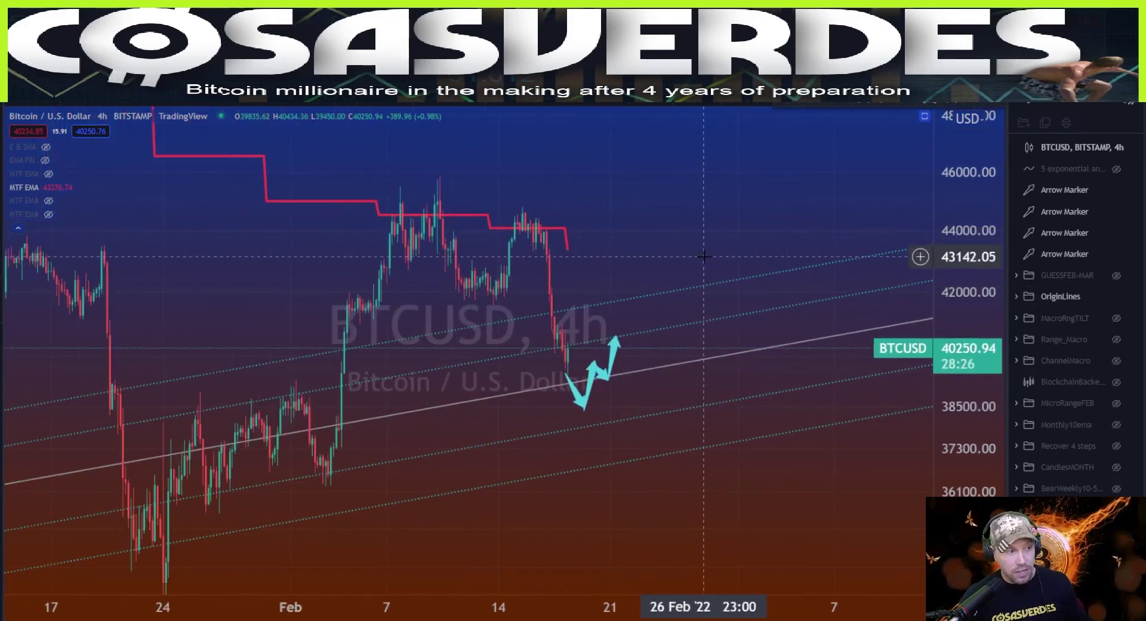
{"action": "scroll", "coordinate": [704, 257], "scroll_direction": "down", "scroll_amount": 3}
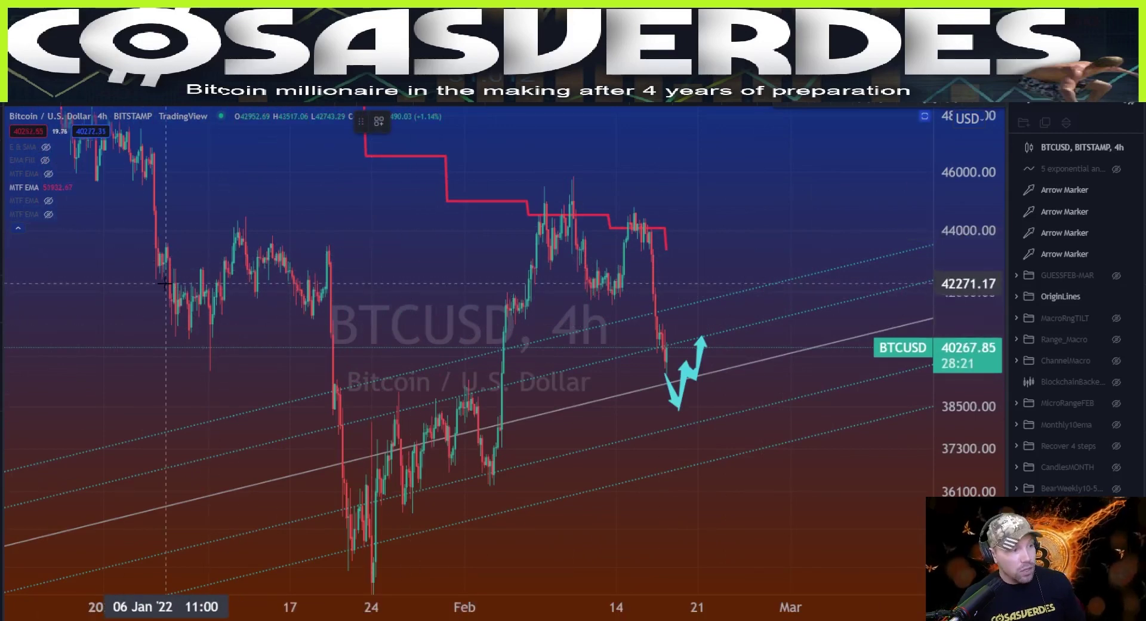
Draw a pink rectangle around the 42,000 price zone, from about 6 Jan into early March.
{"action": "mouse_move", "coordinate": [160, 278]}
{"action": "left_mouse_down"}
{"action": "mouse_move", "coordinate": [659, 310]}
{"action": "mouse_move", "coordinate": [874, 298]}
{"action": "left_mouse_up"}
{"action": "left_click", "coordinate": [813, 333]}
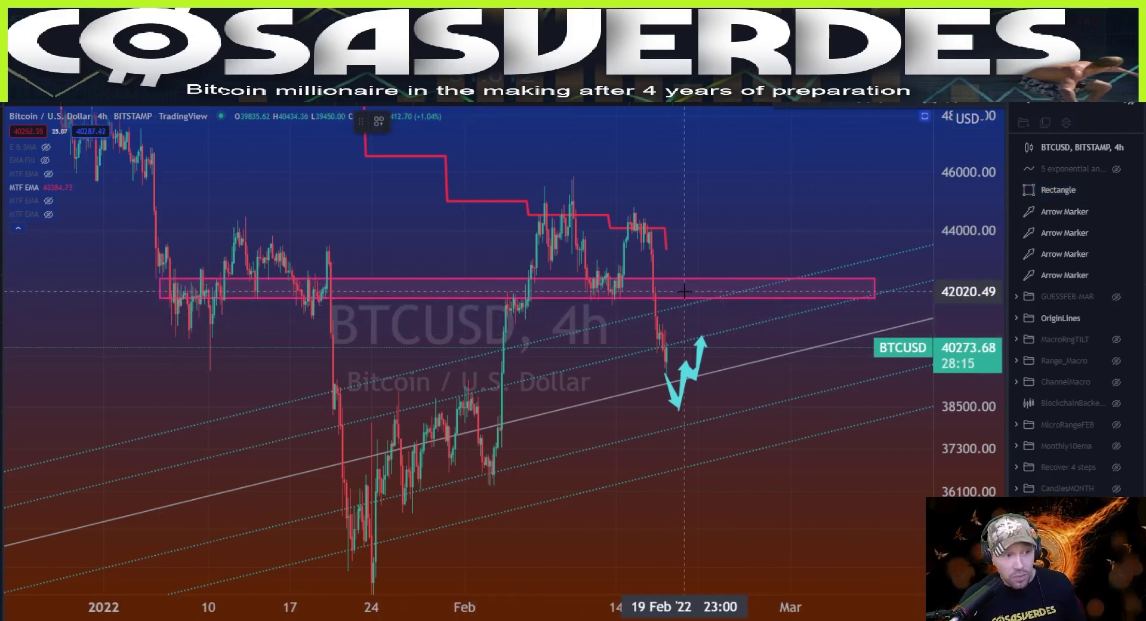
Add a large arrow down into the rectangle near 26 Feb and another from about 40,307 at the zigzag's end up to about 42,038.
{"action": "mouse_move", "coordinate": [865, 187]}
{"action": "left_mouse_down"}
{"action": "mouse_move", "coordinate": [639, 238]}
{"action": "mouse_move", "coordinate": [737, 291]}
{"action": "left_mouse_up"}
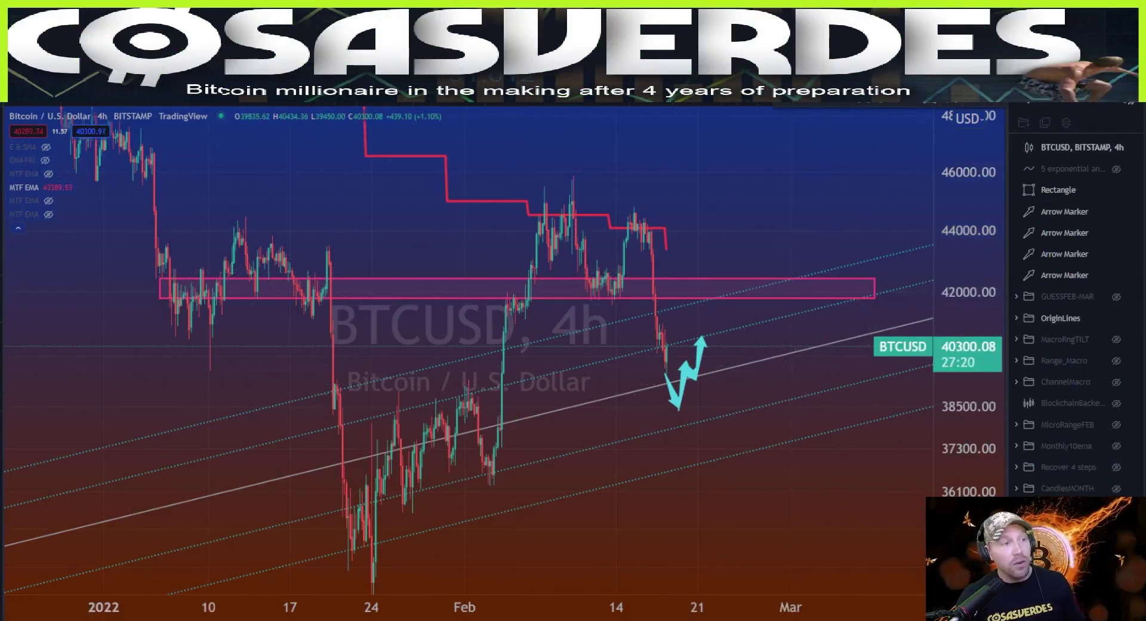
{"action": "mouse_move", "coordinate": [814, 158]}
{"action": "left_mouse_down"}
{"action": "mouse_move", "coordinate": [690, 179]}
{"action": "mouse_move", "coordinate": [657, 229]}
{"action": "mouse_move", "coordinate": [760, 291]}
{"action": "left_mouse_up"}
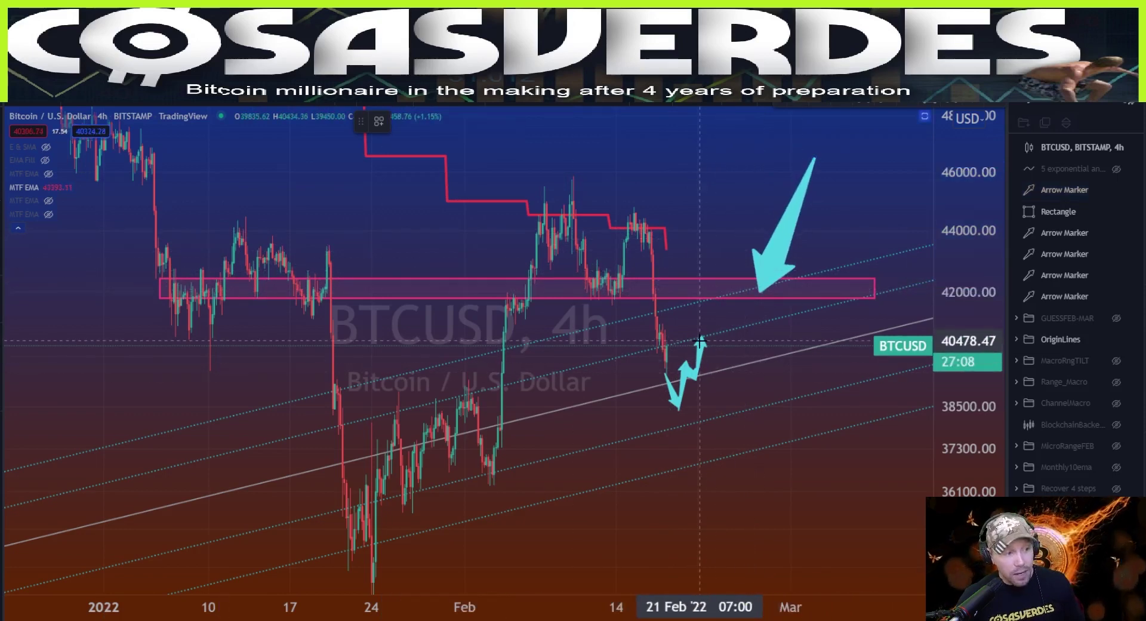
{"action": "left_click_drag", "start_coordinate": [701, 345], "coordinate": [759, 290]}
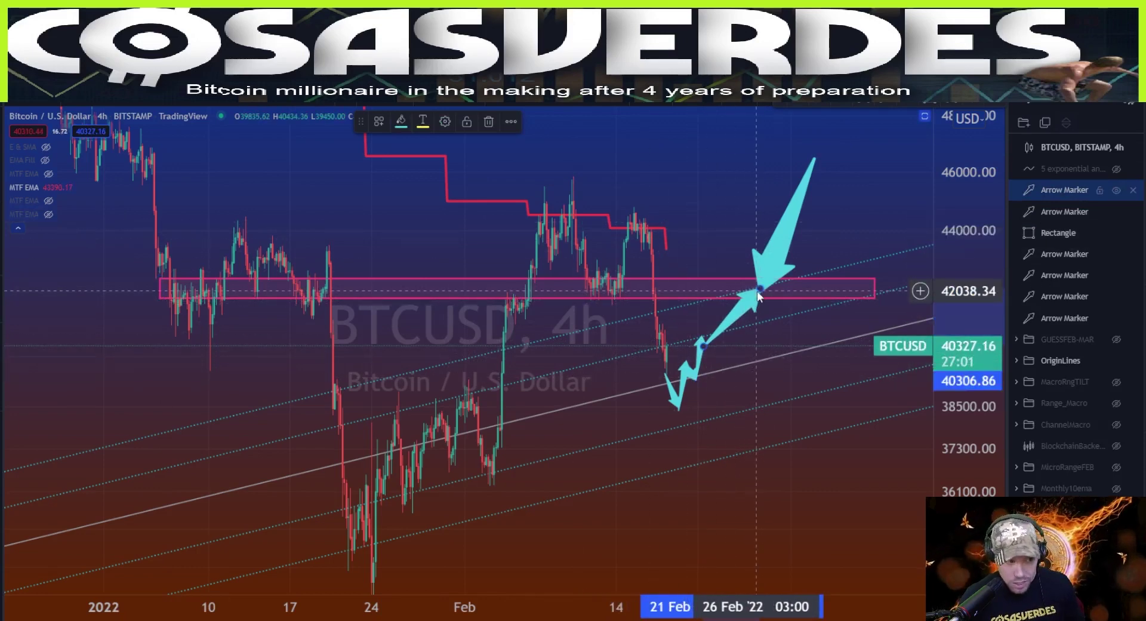
Move the large upward arrow to the MTF EMA at about 43,677, and back to the rectangle with its tip at about 42,020 near 26 Feb.
{"action": "mouse_move", "coordinate": [759, 290]}
{"action": "left_mouse_down"}
{"action": "mouse_move", "coordinate": [687, 345]}
{"action": "mouse_move", "coordinate": [716, 261]}
{"action": "mouse_move", "coordinate": [686, 310]}
{"action": "mouse_move", "coordinate": [667, 229]}
{"action": "mouse_move", "coordinate": [670, 260]}
{"action": "left_mouse_up"}
{"action": "right_click", "coordinate": [667, 230]}
{"action": "key", "text": "Escape"}
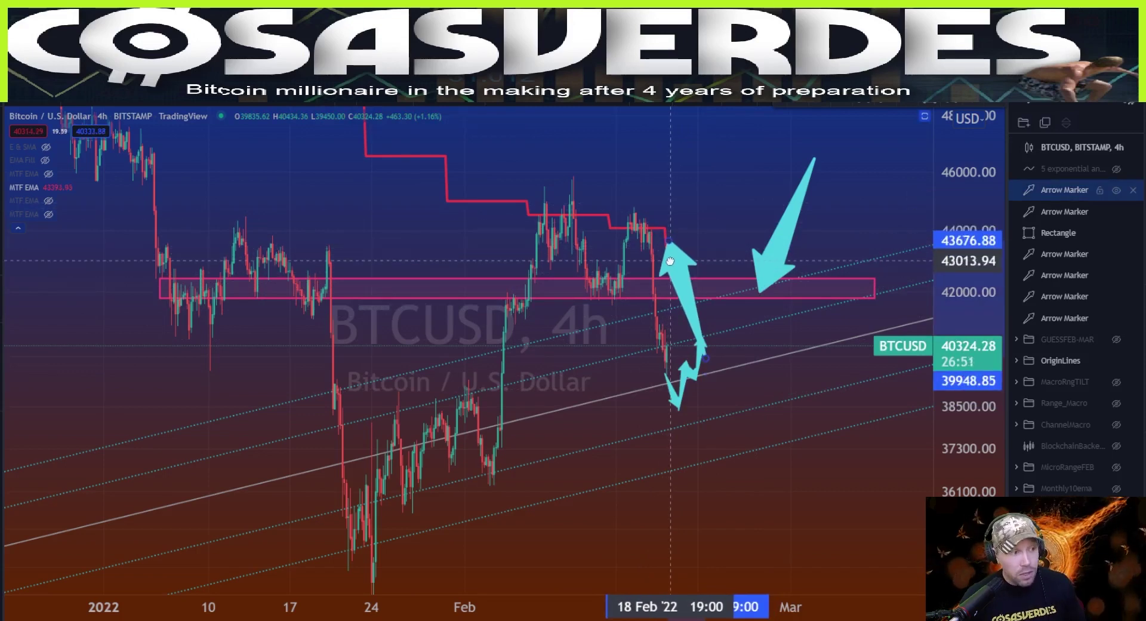
{"action": "mouse_move", "coordinate": [670, 261]}
{"action": "left_mouse_down"}
{"action": "mouse_move", "coordinate": [709, 301]}
{"action": "mouse_move", "coordinate": [751, 307]}
{"action": "mouse_move", "coordinate": [265, 289]}
{"action": "mouse_move", "coordinate": [717, 306]}
{"action": "left_mouse_up"}
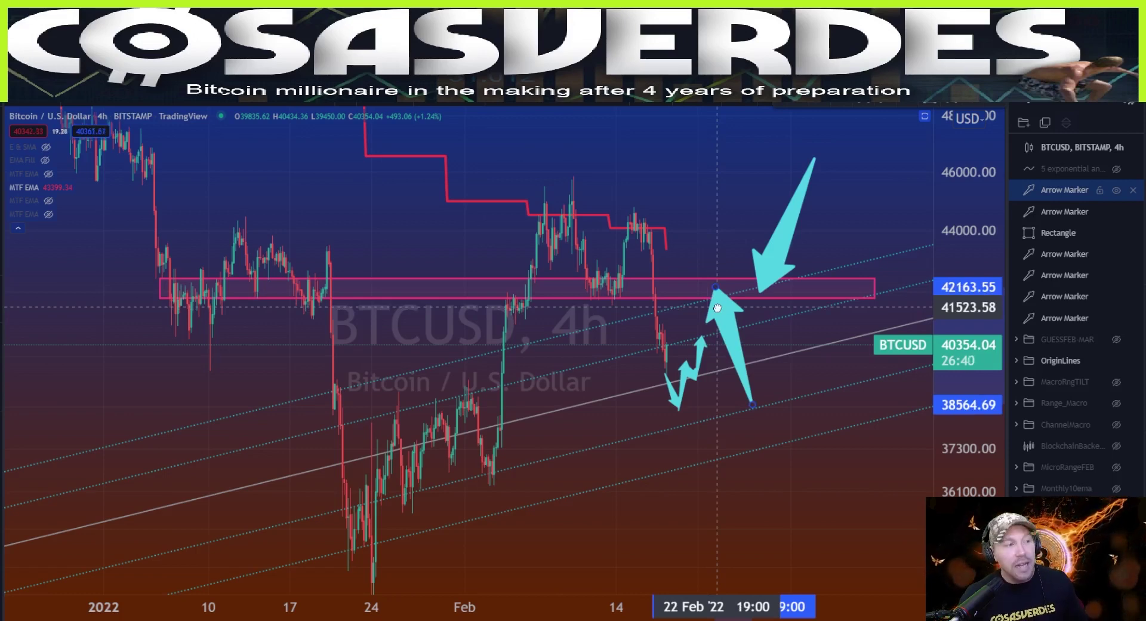
{"action": "mouse_move", "coordinate": [717, 307]}
{"action": "left_mouse_down"}
{"action": "mouse_move", "coordinate": [669, 319]}
{"action": "mouse_move", "coordinate": [597, 301]}
{"action": "mouse_move", "coordinate": [660, 298]}
{"action": "mouse_move", "coordinate": [668, 265]}
{"action": "mouse_move", "coordinate": [659, 248]}
{"action": "mouse_move", "coordinate": [687, 281]}
{"action": "mouse_move", "coordinate": [701, 364]}
{"action": "mouse_move", "coordinate": [740, 355]}
{"action": "mouse_move", "coordinate": [709, 378]}
{"action": "mouse_move", "coordinate": [748, 361]}
{"action": "mouse_move", "coordinate": [659, 248]}
{"action": "mouse_move", "coordinate": [754, 308]}
{"action": "mouse_move", "coordinate": [765, 299]}
{"action": "mouse_move", "coordinate": [758, 319]}
{"action": "mouse_move", "coordinate": [784, 164]}
{"action": "mouse_move", "coordinate": [735, 316]}
{"action": "mouse_move", "coordinate": [736, 292]}
{"action": "mouse_move", "coordinate": [729, 307]}
{"action": "mouse_move", "coordinate": [750, 308]}
{"action": "left_mouse_up"}
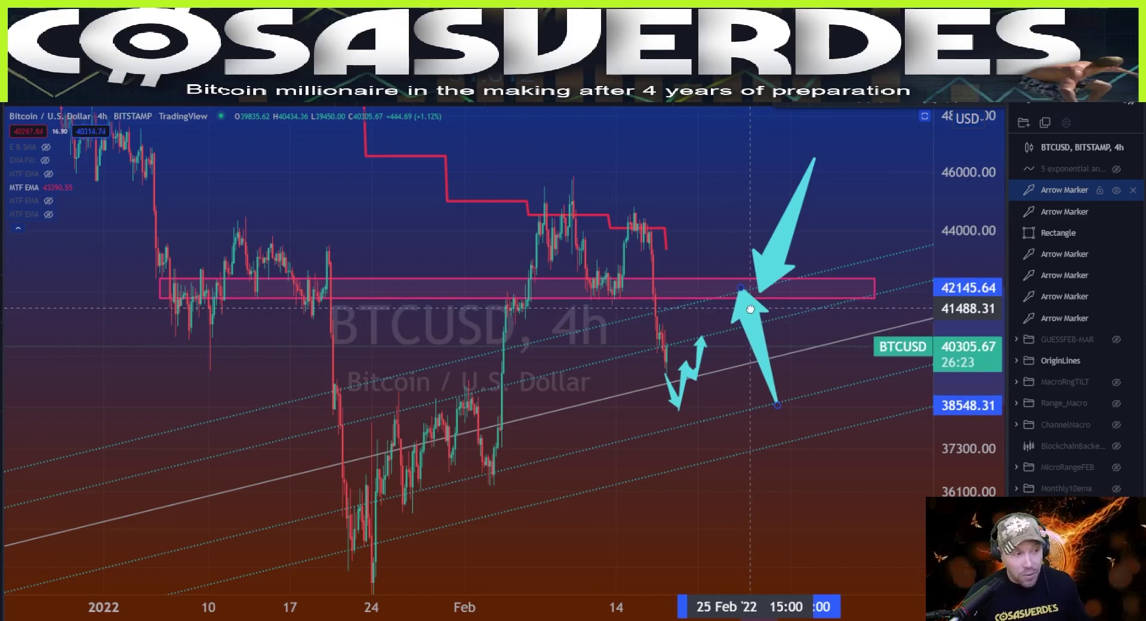
{"action": "left_click_drag", "start_coordinate": [750, 309], "coordinate": [680, 254]}
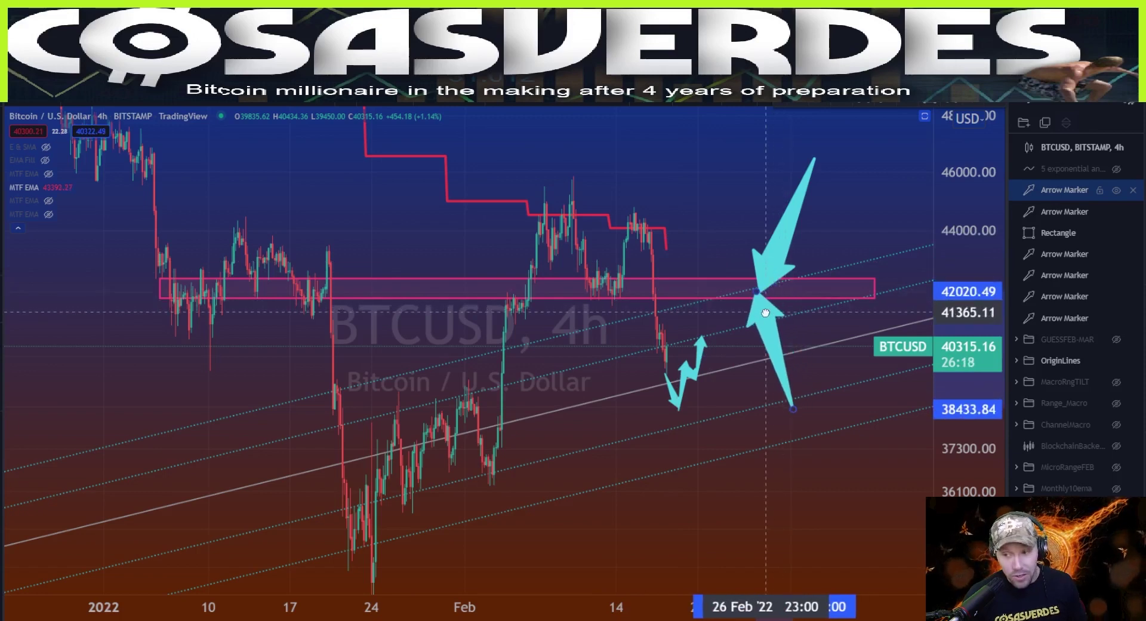
{"action": "left_click", "coordinate": [765, 313]}
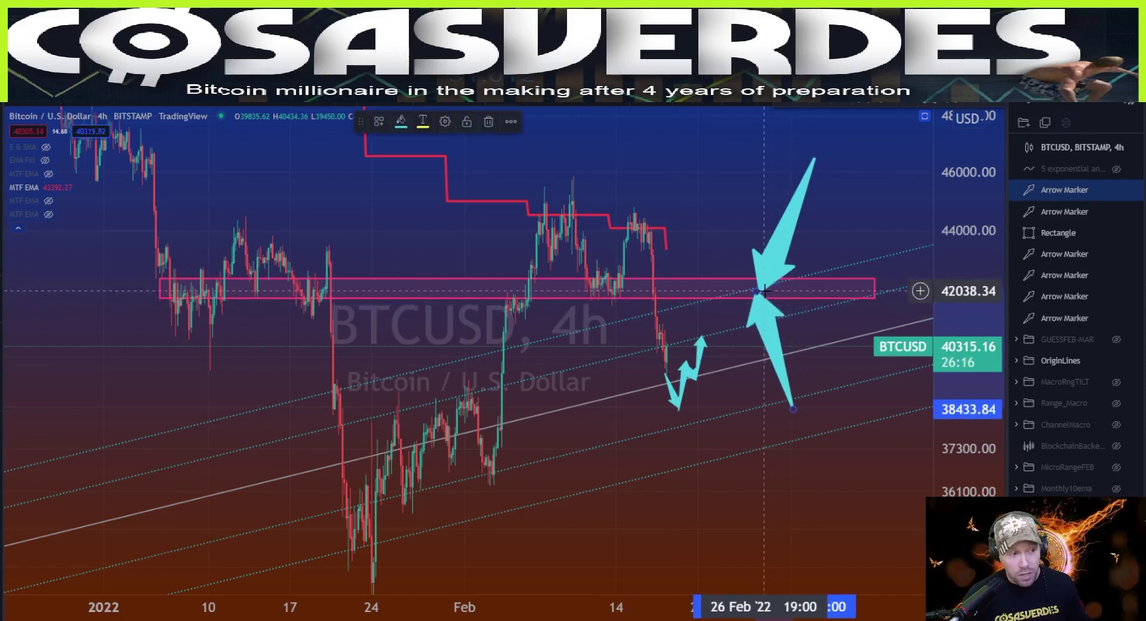
Delete both large arrows that point at the pink rectangle.
{"action": "mouse_move", "coordinate": [762, 290]}
{"action": "left_mouse_down"}
{"action": "mouse_move", "coordinate": [769, 244]}
{"action": "mouse_move", "coordinate": [772, 278]}
{"action": "left_mouse_up"}
{"action": "key", "text": "Delete"}
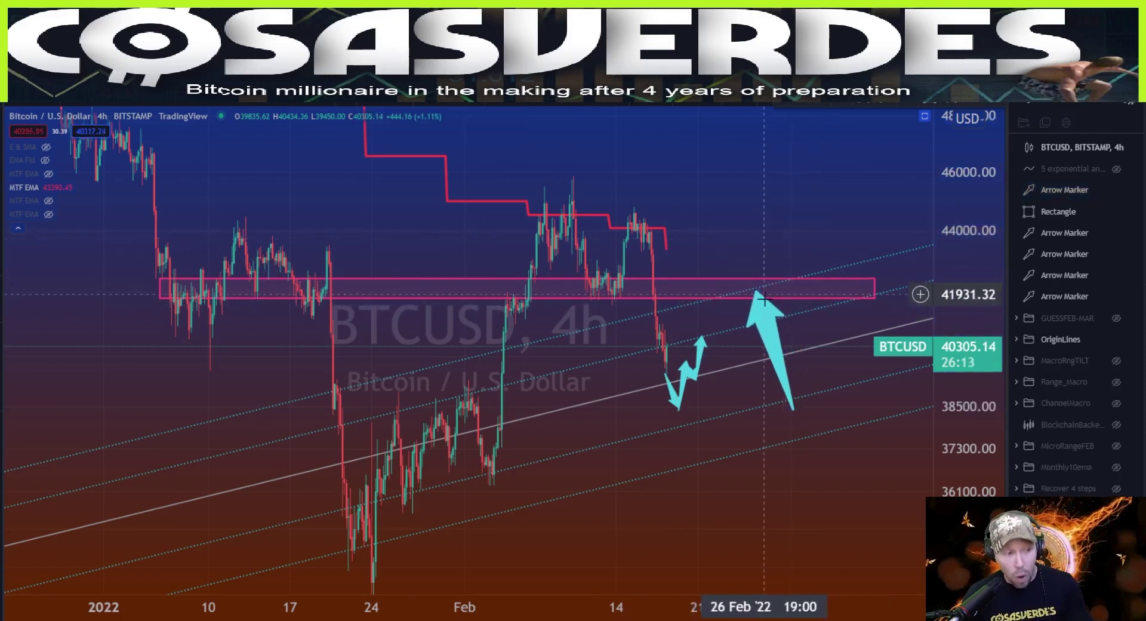
{"action": "left_click", "coordinate": [771, 287]}
{"action": "key", "text": "Delete"}
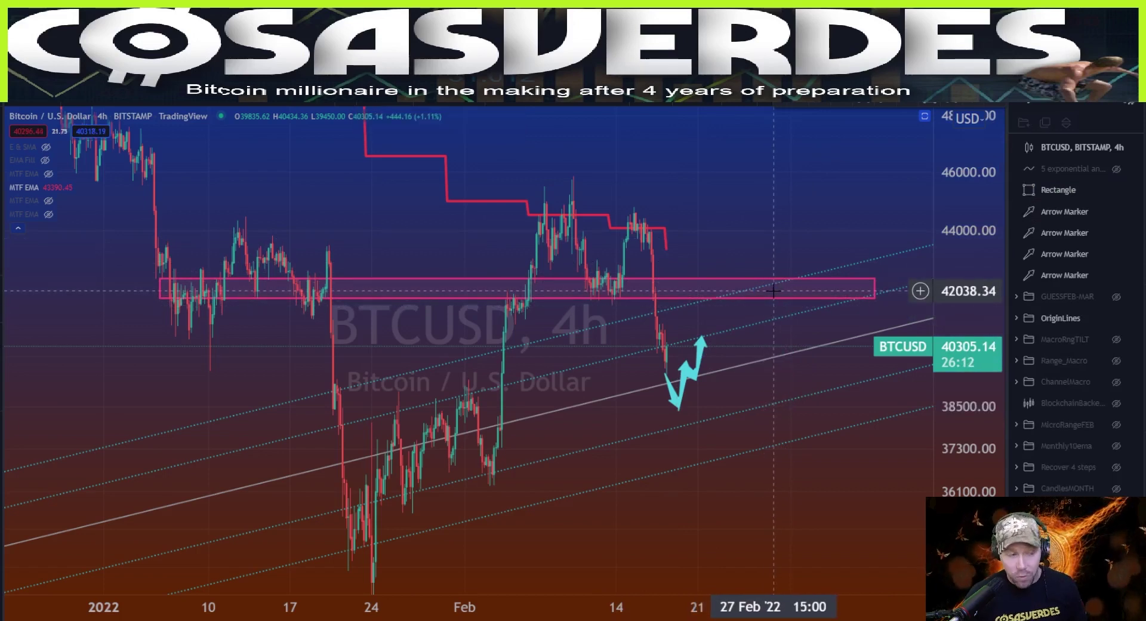